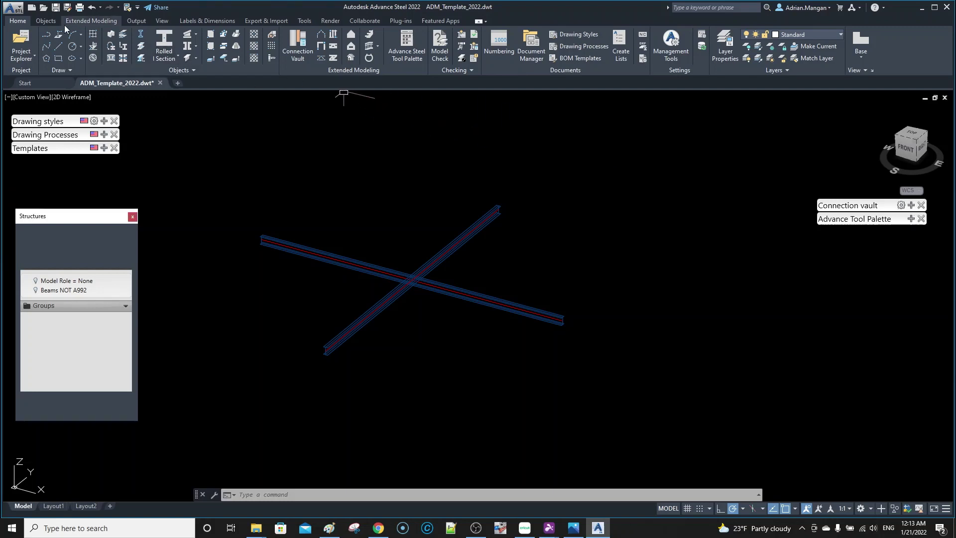
Display the Connection vault, separate it from the Advance Tool Palette, and place both as floating palettes beside the beams
{"action": "left_click", "coordinate": [294, 47]}
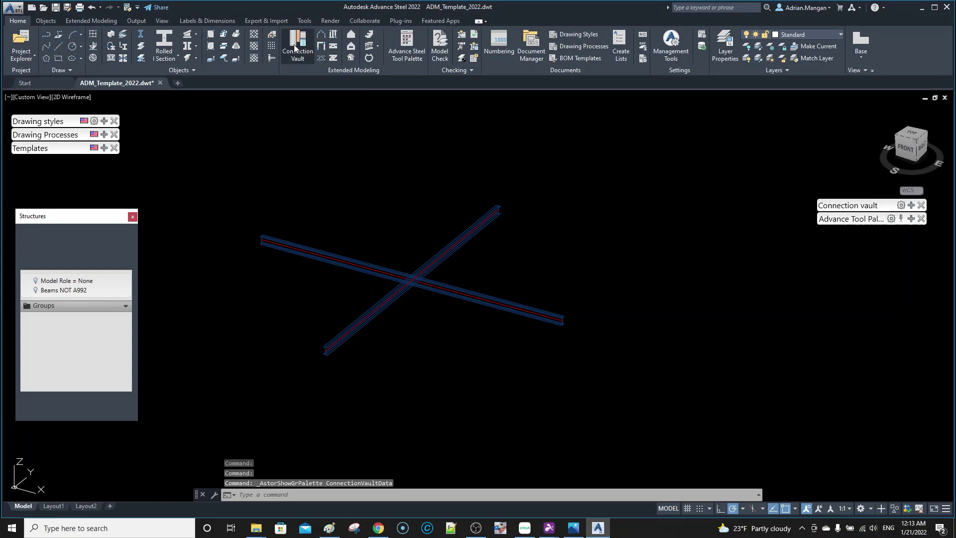
{"action": "left_click", "coordinate": [295, 47]}
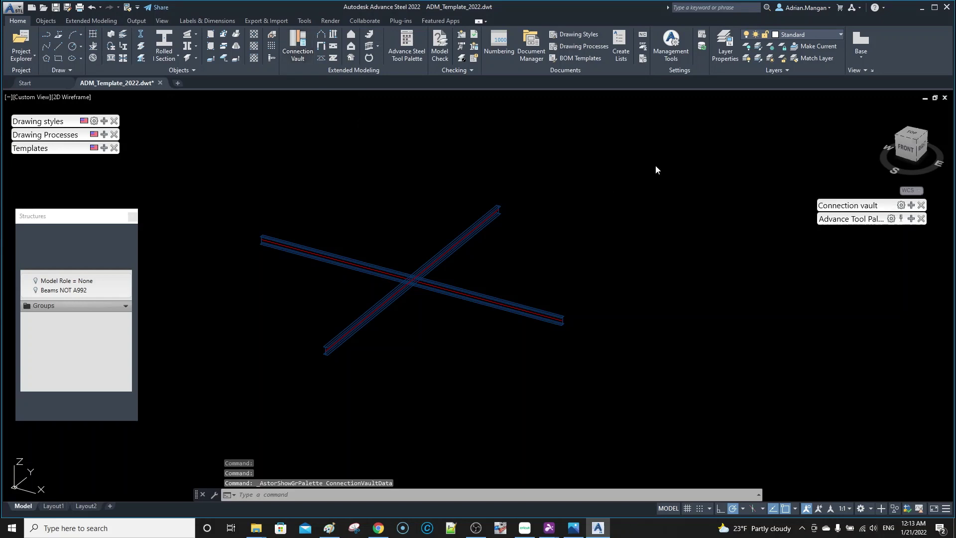
{"action": "left_click_drag", "start_coordinate": [841, 221], "coordinate": [690, 220]}
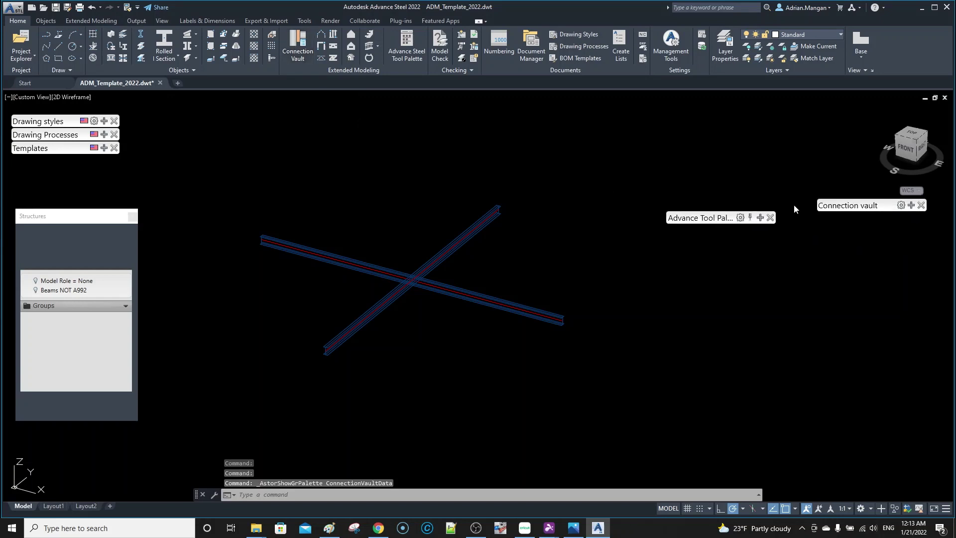
{"action": "left_click_drag", "start_coordinate": [835, 206], "coordinate": [664, 168]}
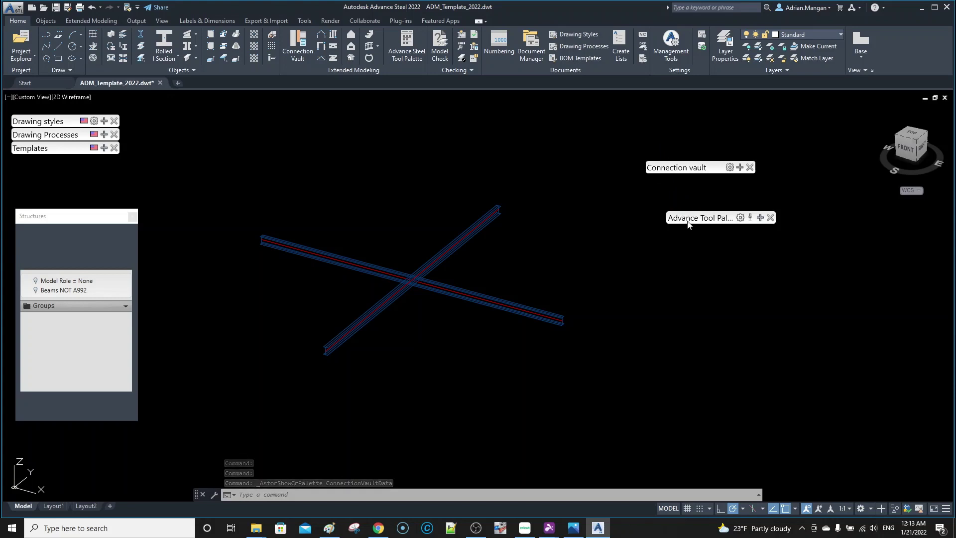
{"action": "left_click_drag", "start_coordinate": [687, 223], "coordinate": [575, 157]}
{"action": "left_click_drag", "start_coordinate": [675, 212], "coordinate": [581, 140]}
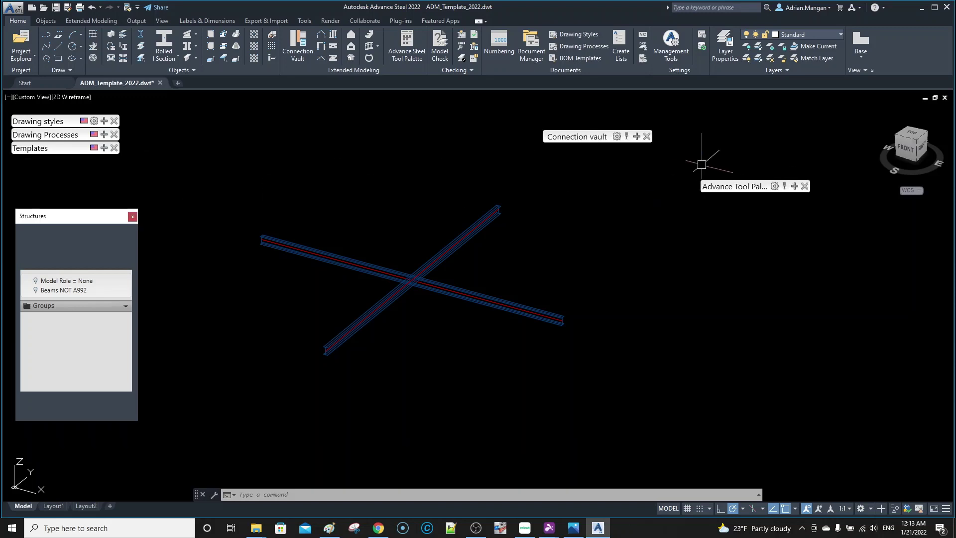
{"action": "left_click_drag", "start_coordinate": [724, 187], "coordinate": [661, 238]}
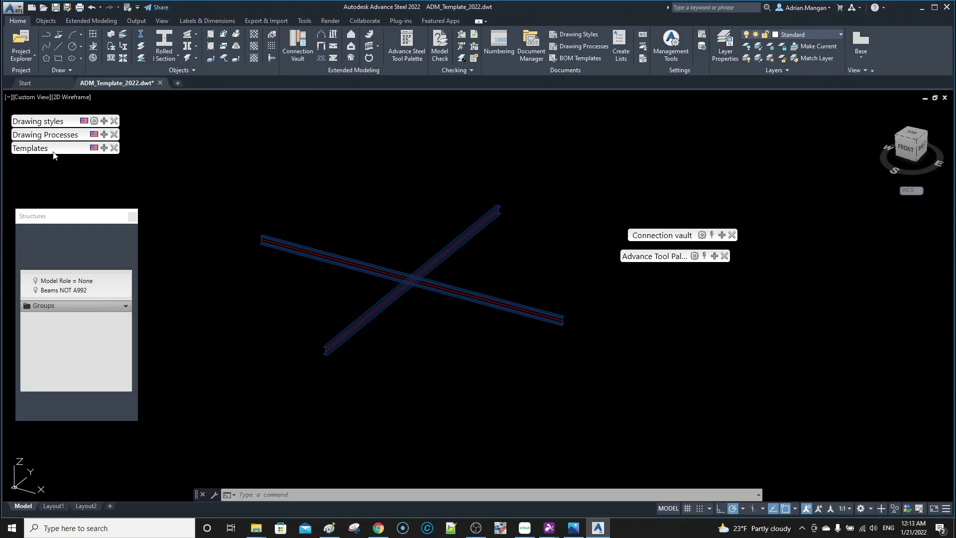
Detach the Templates palette and restack it under Drawing Processes, and stack the Advance Tool Palette with the Connection vault
{"action": "left_click_drag", "start_coordinate": [53, 154], "coordinate": [140, 165]}
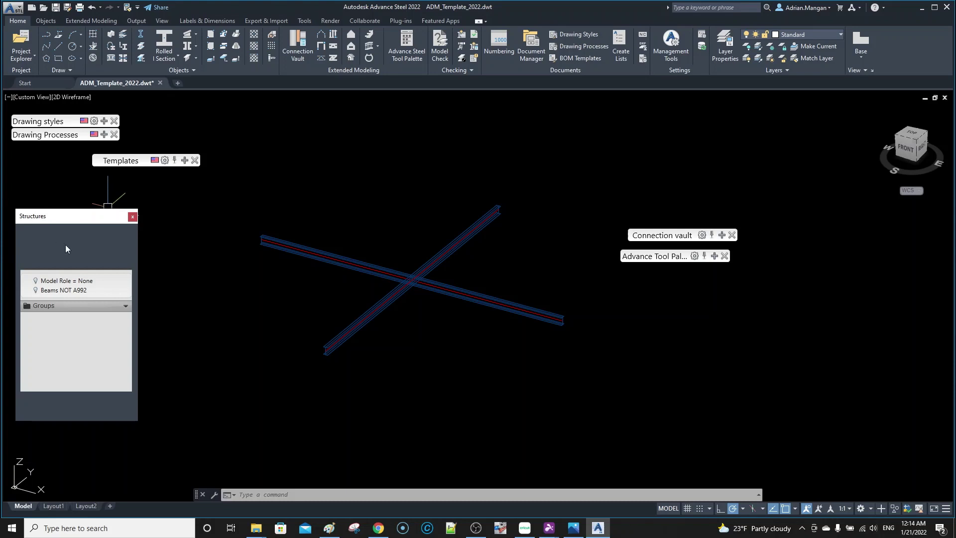
{"action": "left_click_drag", "start_coordinate": [117, 216], "coordinate": [123, 242]}
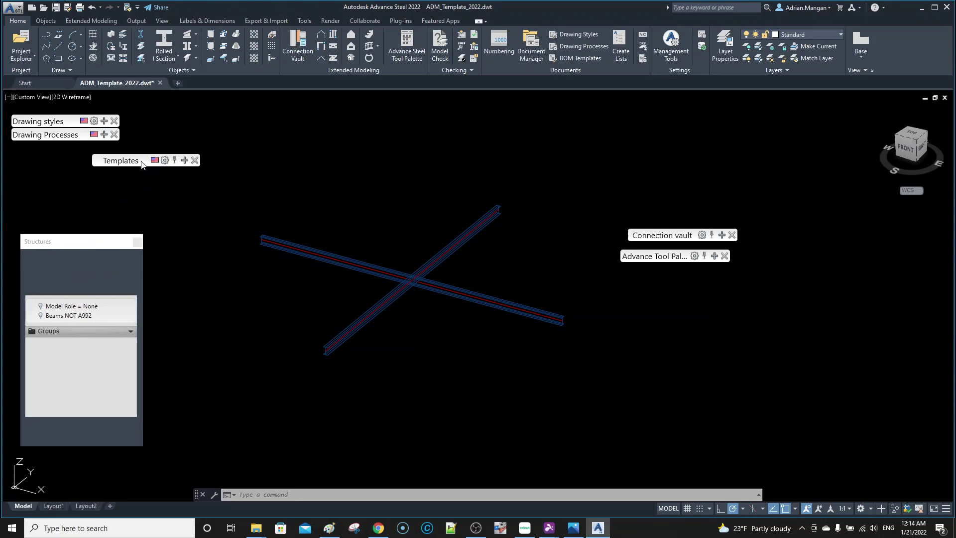
{"action": "mouse_move", "coordinate": [142, 164]}
{"action": "left_mouse_down"}
{"action": "mouse_move", "coordinate": [157, 95]}
{"action": "mouse_move", "coordinate": [125, 65]}
{"action": "mouse_move", "coordinate": [109, 9]}
{"action": "mouse_move", "coordinate": [112, 134]}
{"action": "mouse_move", "coordinate": [82, 136]}
{"action": "left_mouse_up"}
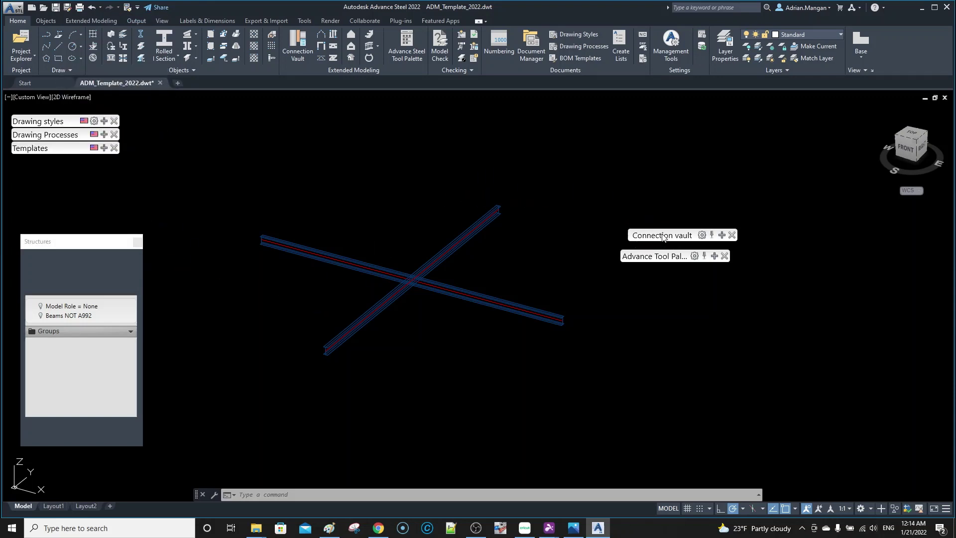
{"action": "left_click_drag", "start_coordinate": [653, 257], "coordinate": [722, 203]}
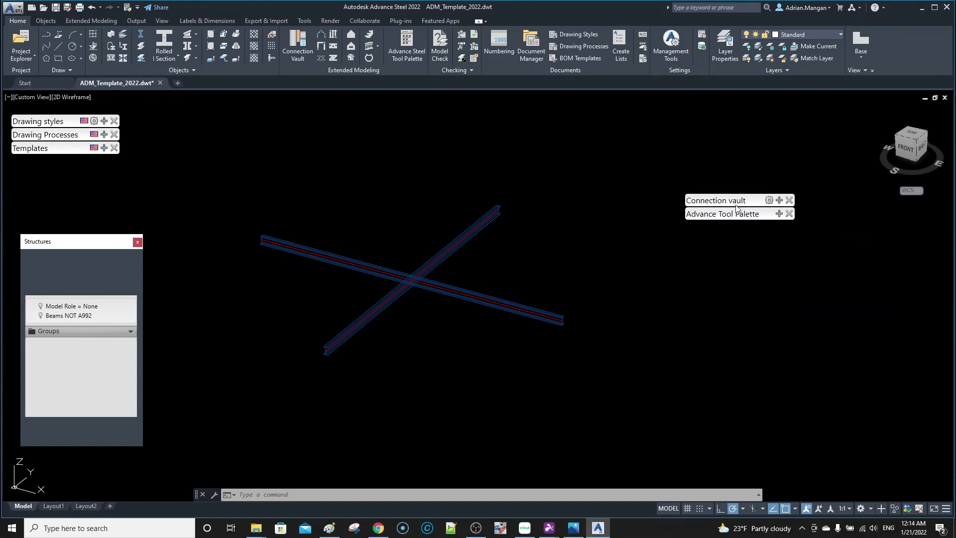
Expand the Connection vault and check the Favorites category with its preview pane shown, leaving the pane hidden
{"action": "left_click", "coordinate": [779, 200]}
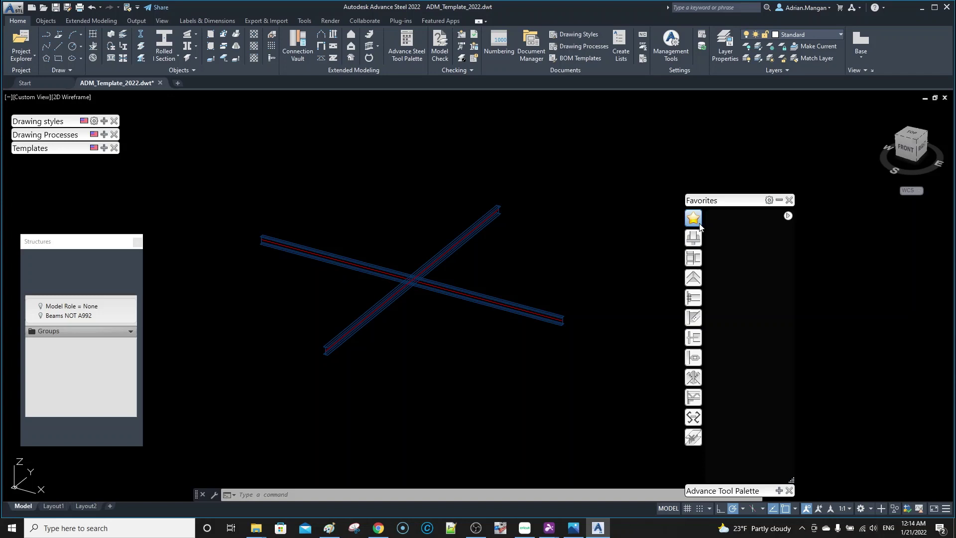
{"action": "left_click", "coordinate": [787, 216]}
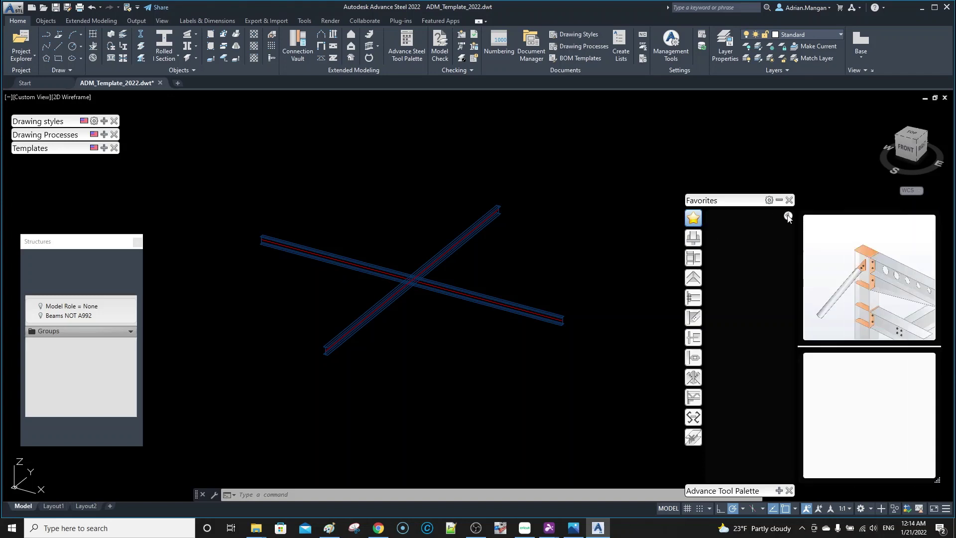
{"action": "left_click", "coordinate": [788, 216]}
Review the Base plate preview in Plates at beam, and add Base plate, End plate and Stiffener to the favorites
{"action": "left_click", "coordinate": [701, 239]}
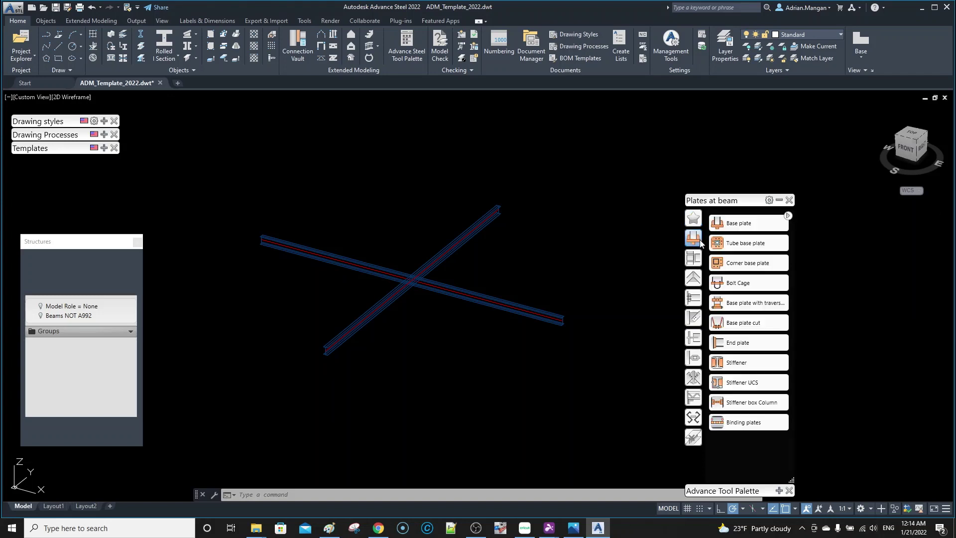
{"action": "left_click", "coordinate": [787, 216]}
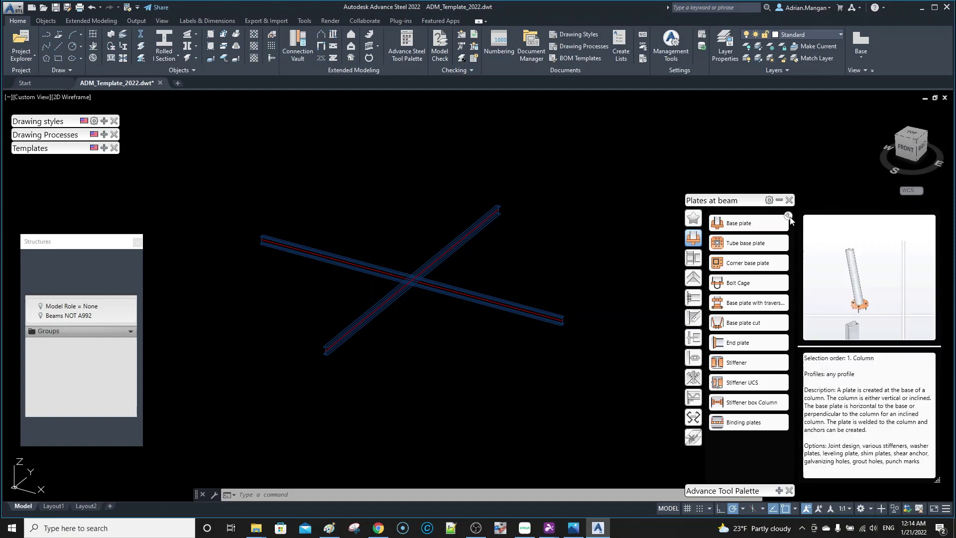
{"action": "left_click", "coordinate": [788, 216]}
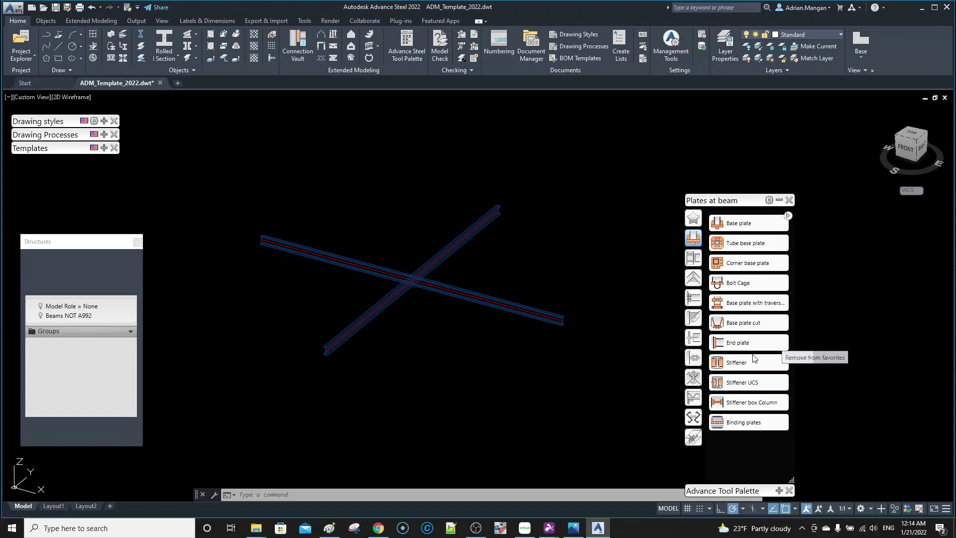
Look through the Column - Beam, Beam end to end and Platform beams connection categories
{"action": "left_click", "coordinate": [697, 263]}
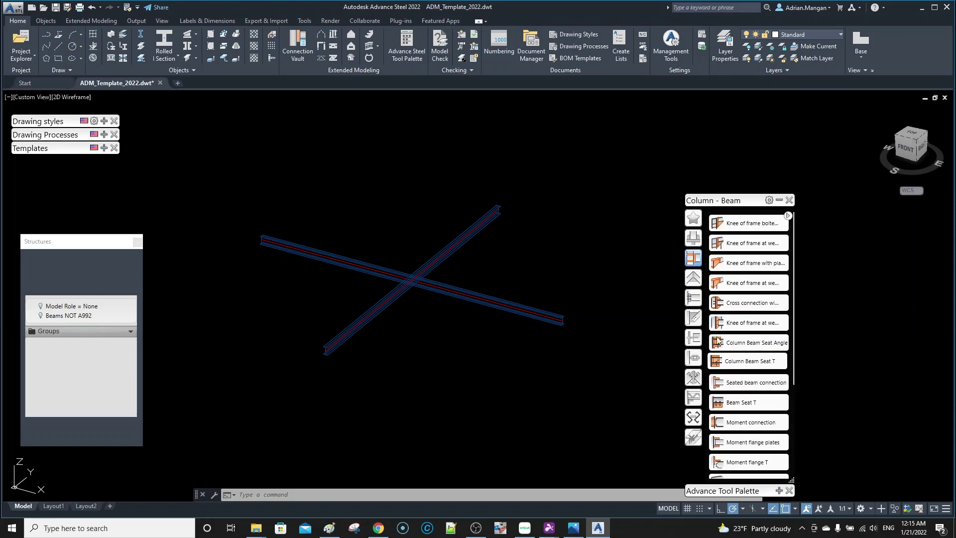
{"action": "left_click", "coordinate": [692, 277]}
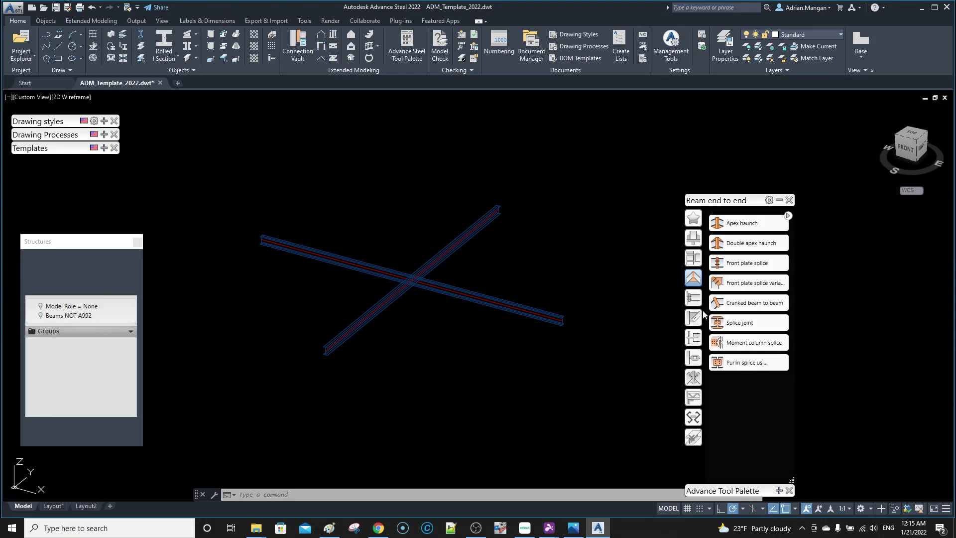
{"action": "left_click", "coordinate": [694, 299]}
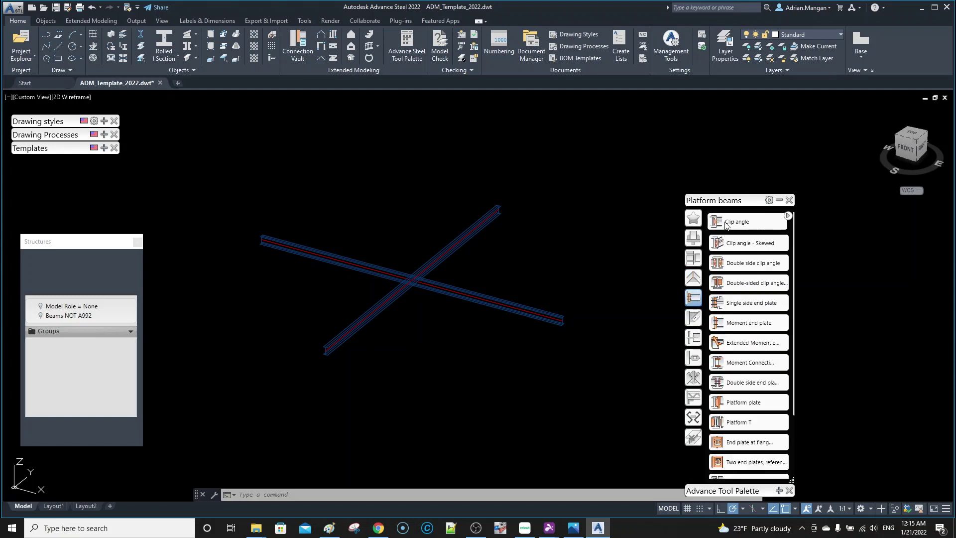
Start the Clip angle connection and add Shear plate from the Platform beams list to the favorites
{"action": "left_click", "coordinate": [747, 223]}
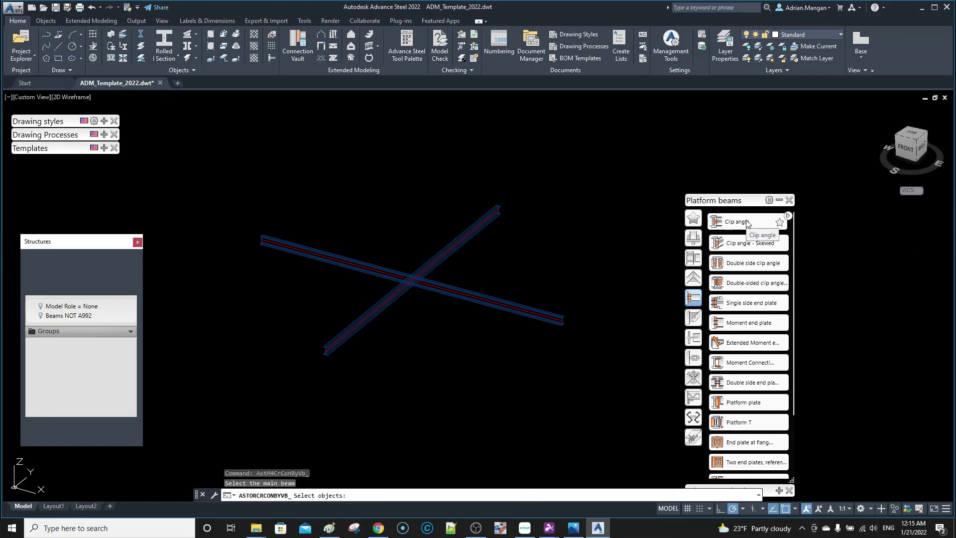
{"action": "left_click", "coordinate": [739, 263]}
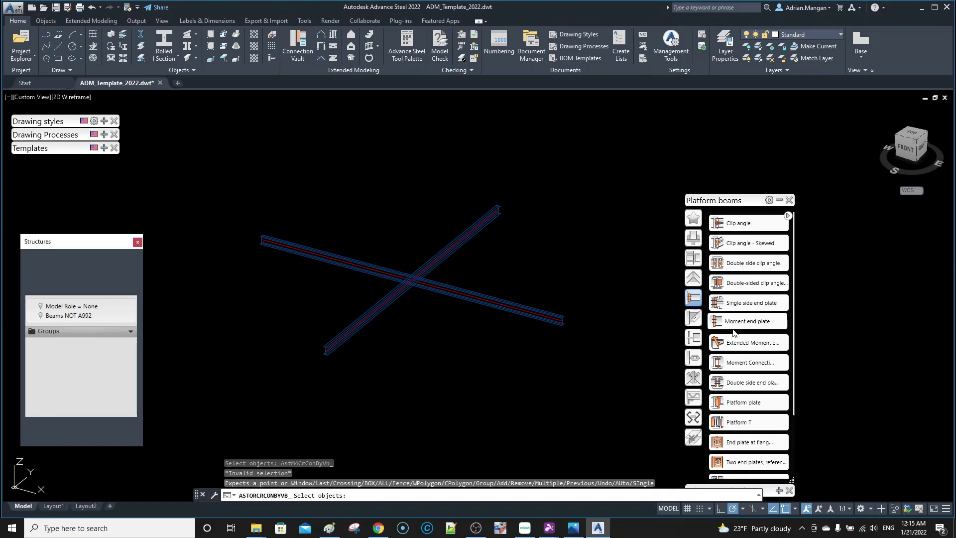
{"action": "scroll", "coordinate": [761, 344], "scroll_direction": "down", "scroll_amount": 3}
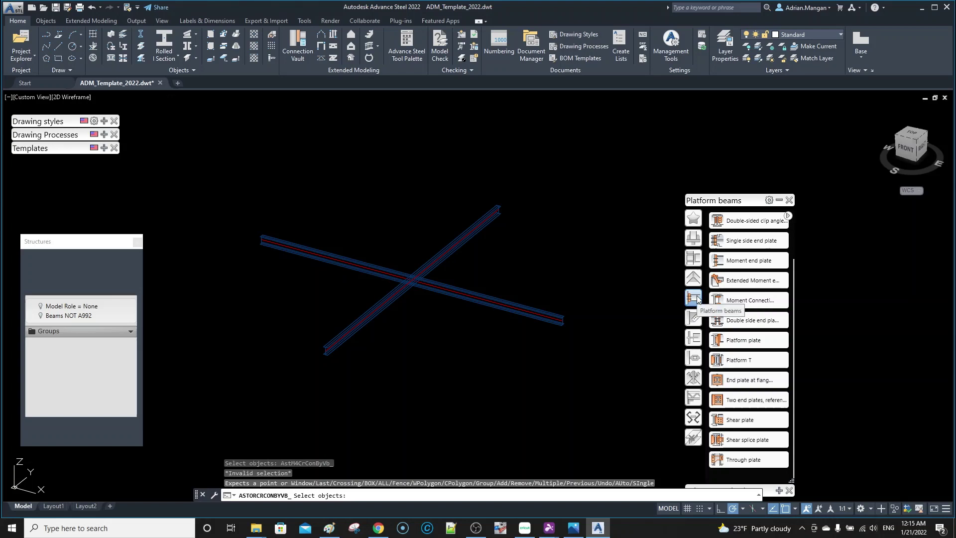
Add the two gusset plate joints from General bracings and Stair Anchor Base Plate, Stair Anchor Angle and Railing joint handrail to Favorites, and show that list
{"action": "left_click", "coordinate": [696, 321]}
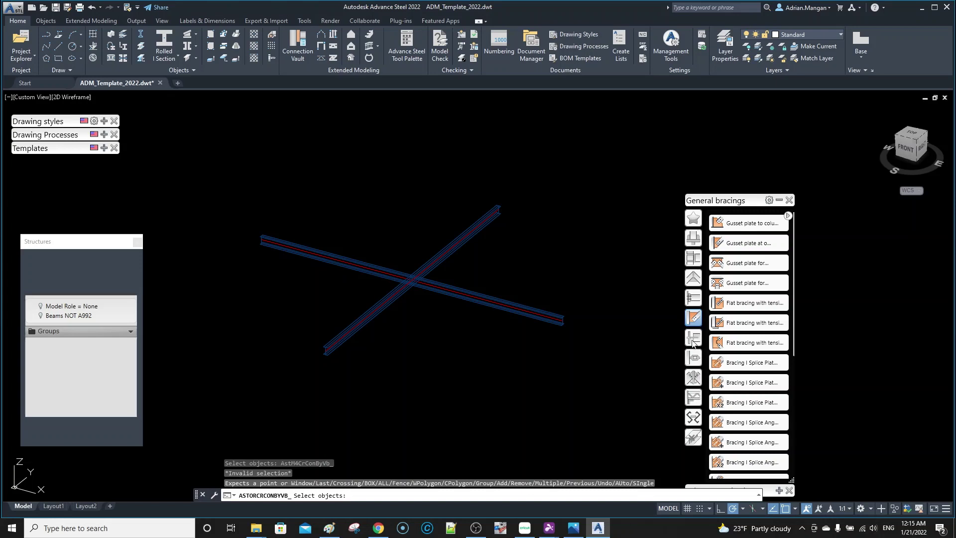
{"action": "left_click", "coordinate": [693, 397]}
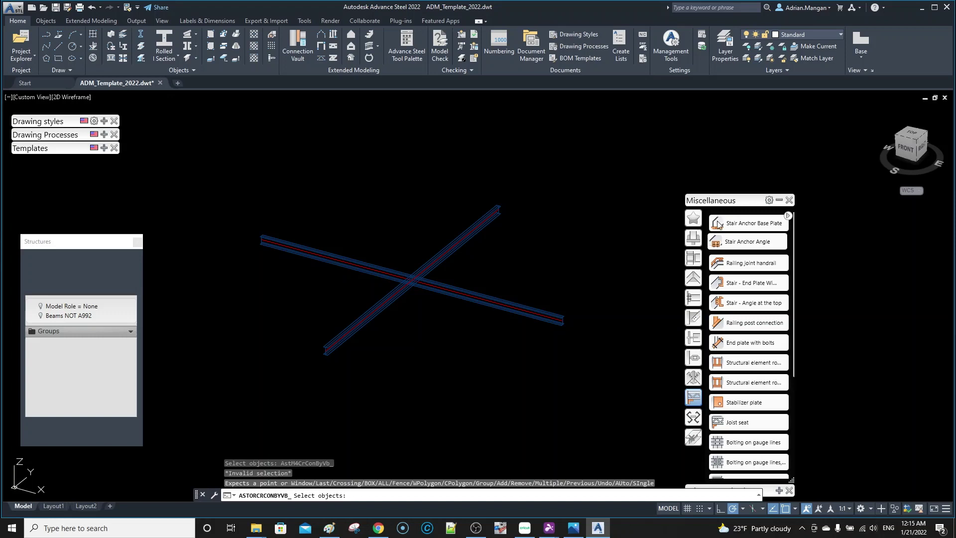
{"action": "mouse_move", "coordinate": [774, 225]}
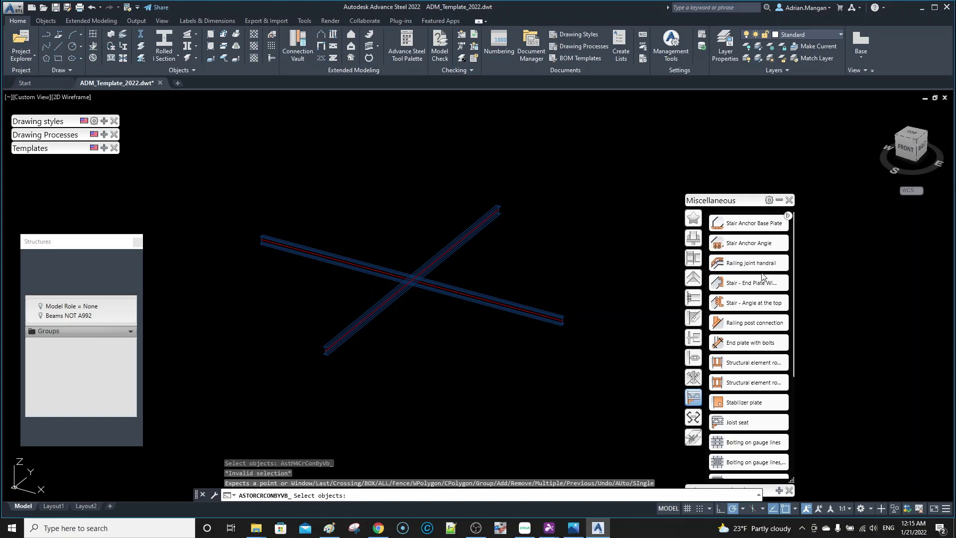
{"action": "mouse_move", "coordinate": [781, 266]}
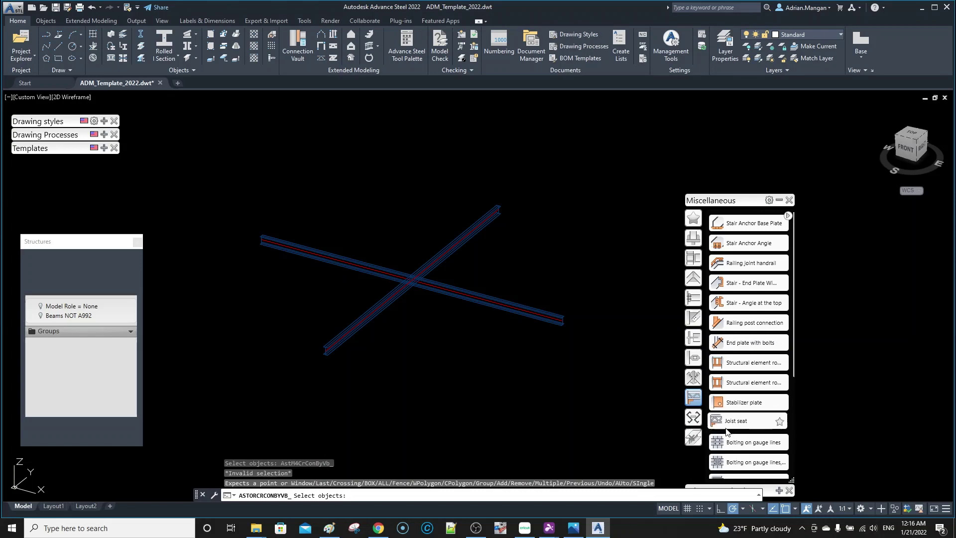
{"action": "scroll", "coordinate": [751, 437], "scroll_direction": "down", "scroll_amount": 3}
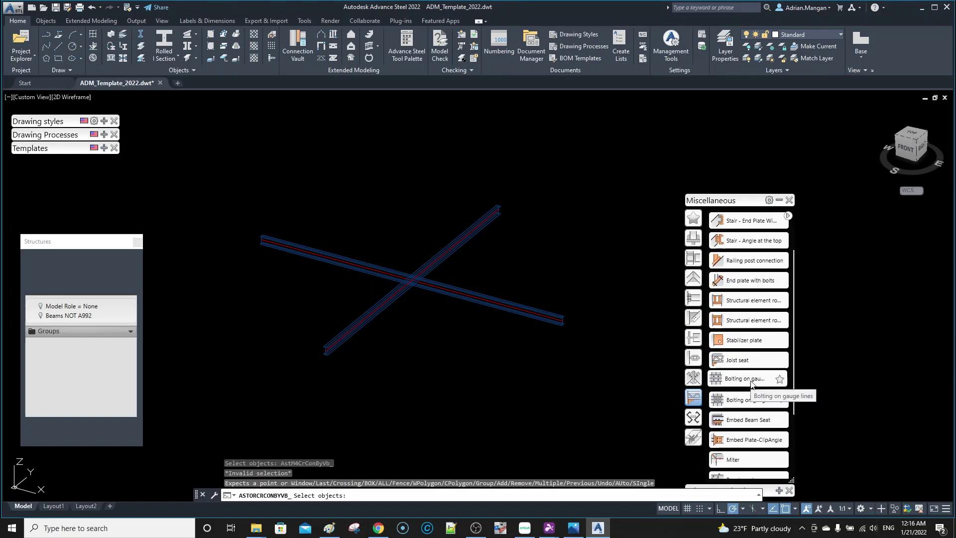
{"action": "left_click", "coordinate": [698, 220]}
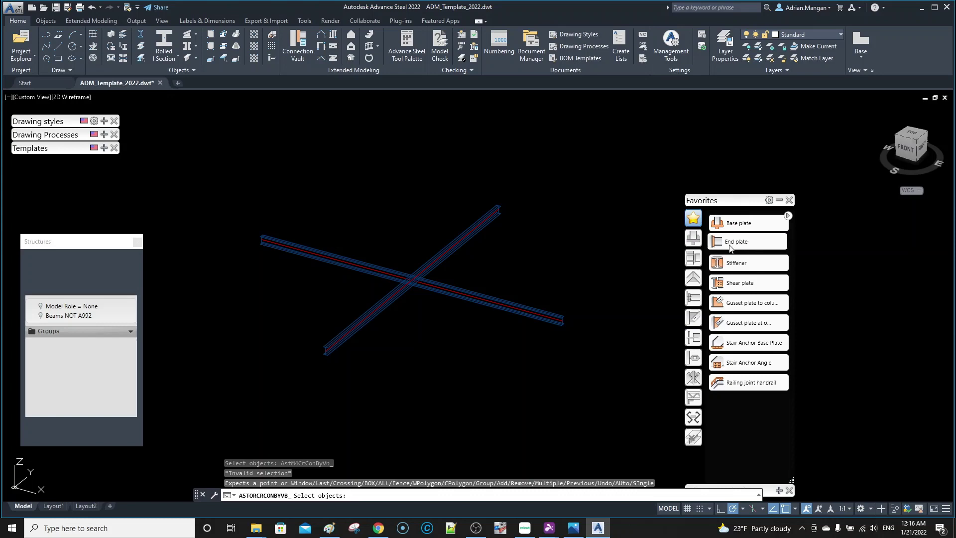
Set the category height and category width to 50 in the palette theme settings
{"action": "left_click", "coordinate": [768, 200]}
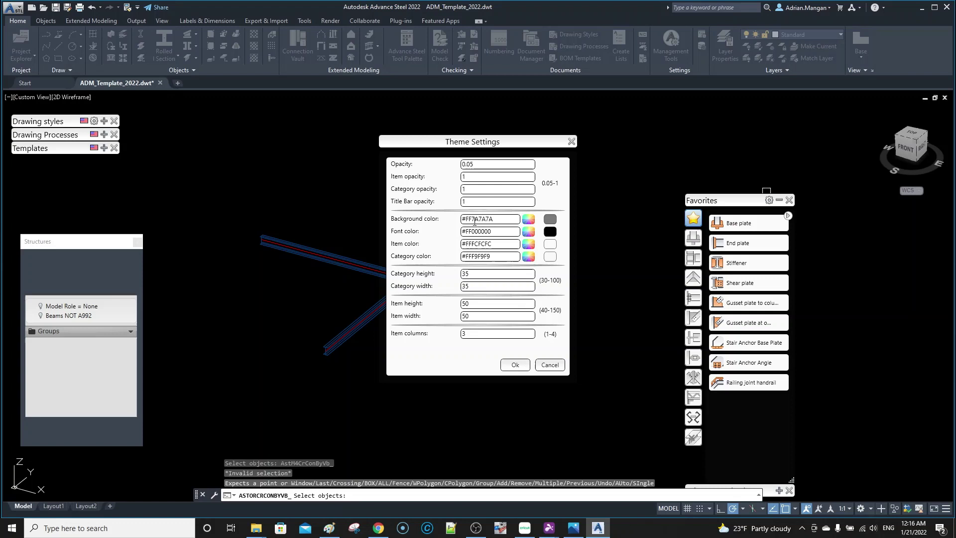
{"action": "left_click_drag", "start_coordinate": [481, 275], "coordinate": [438, 281]}
{"action": "type", "text": "50"}
{"action": "left_click", "coordinate": [515, 364]}
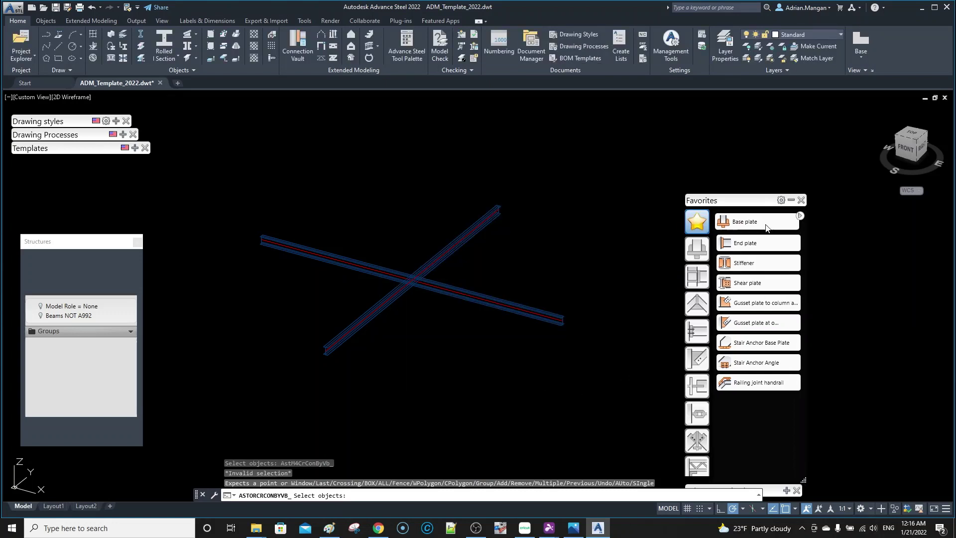
Set the category height and category width to 35 in the palette theme settings
{"action": "left_click", "coordinate": [779, 200]}
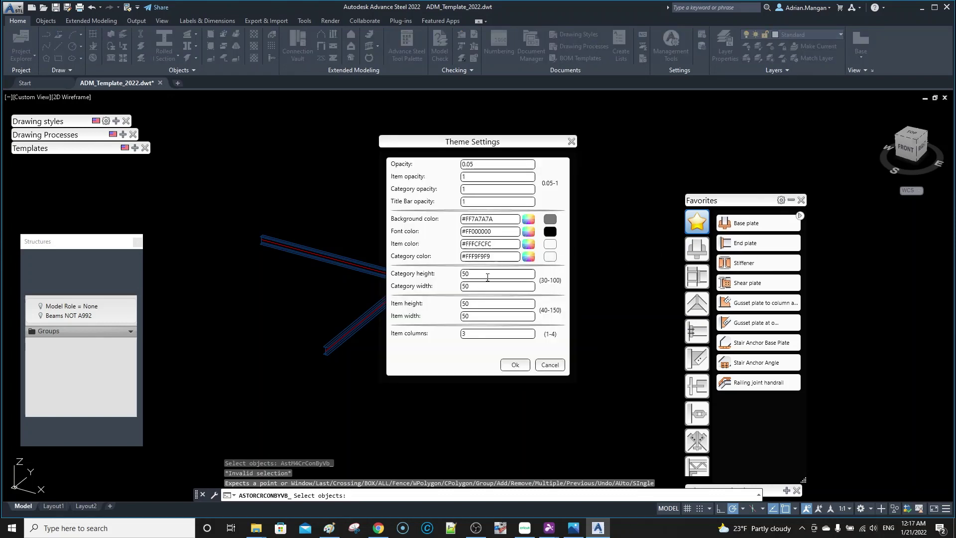
{"action": "type", "text": "353"}
{"action": "left_click", "coordinate": [510, 364]}
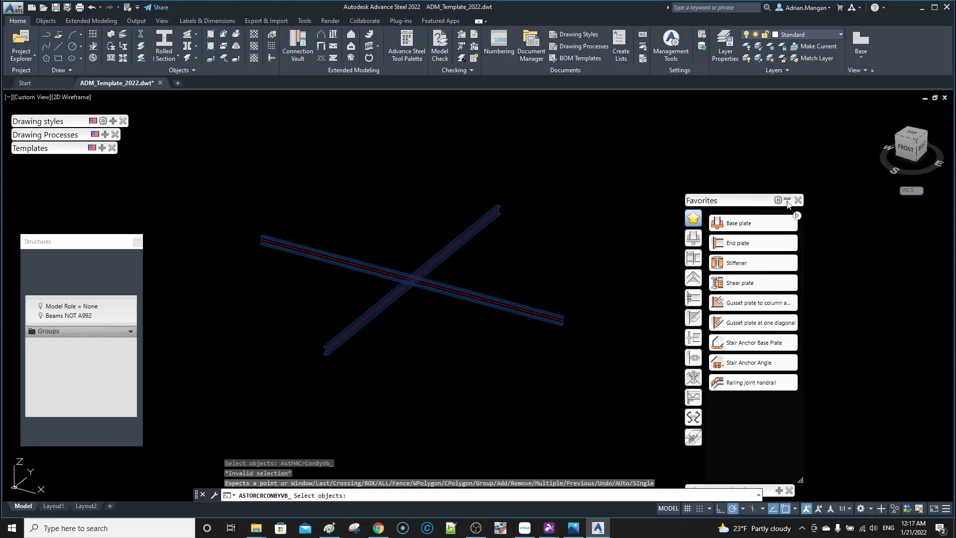
{"action": "left_click", "coordinate": [718, 244]}
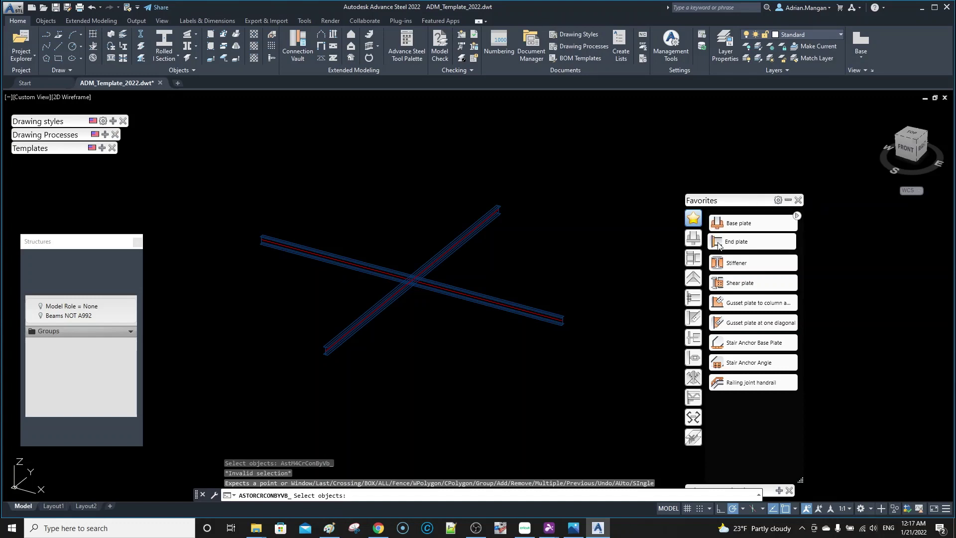
{"action": "left_click", "coordinate": [469, 236]}
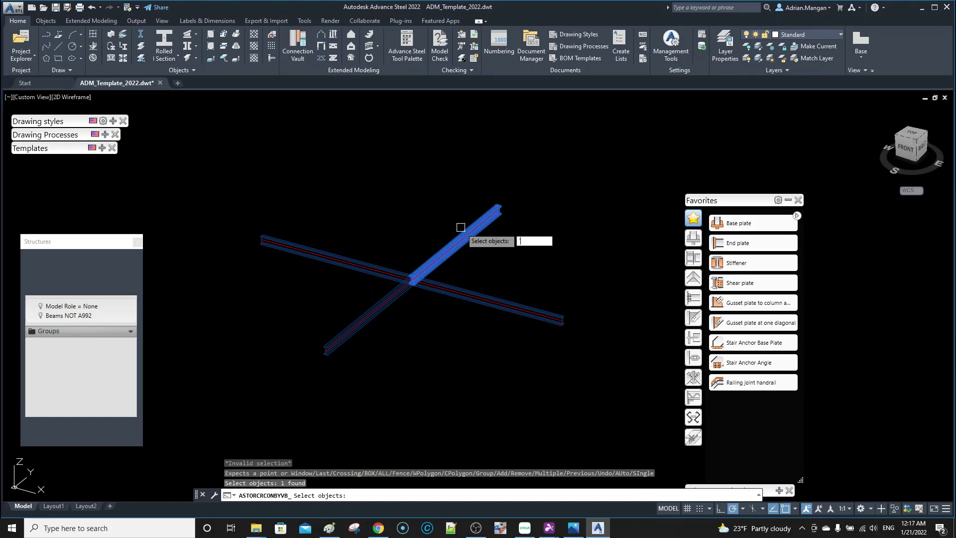
{"action": "key", "text": "Return"}
{"action": "key", "text": "Escape"}
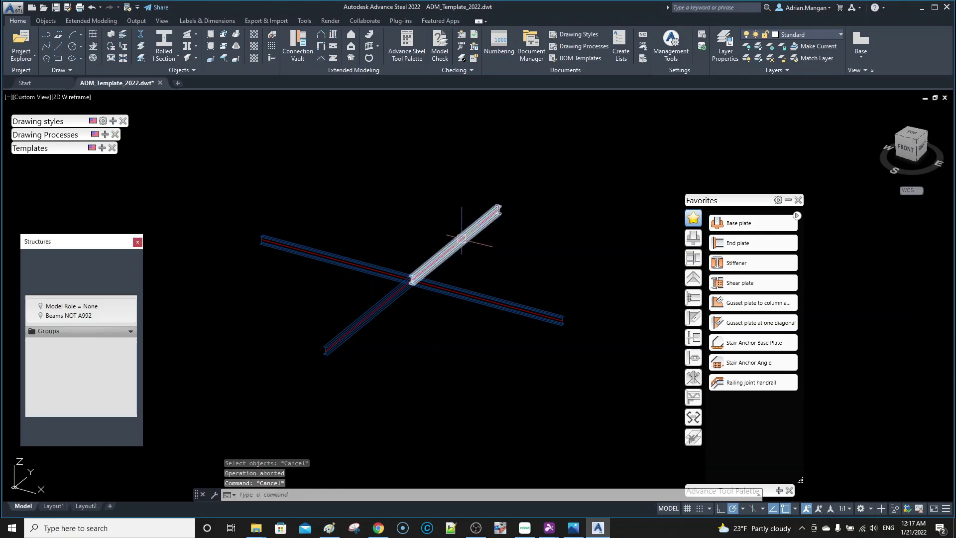
Copy the beam on the far side of the long cross beam 5' along that cross beam
{"action": "left_click", "coordinate": [465, 235]}
{"action": "right_click", "coordinate": [444, 207]}
{"action": "mouse_move", "coordinate": [486, 252]}
{"action": "left_click", "coordinate": [482, 288]}
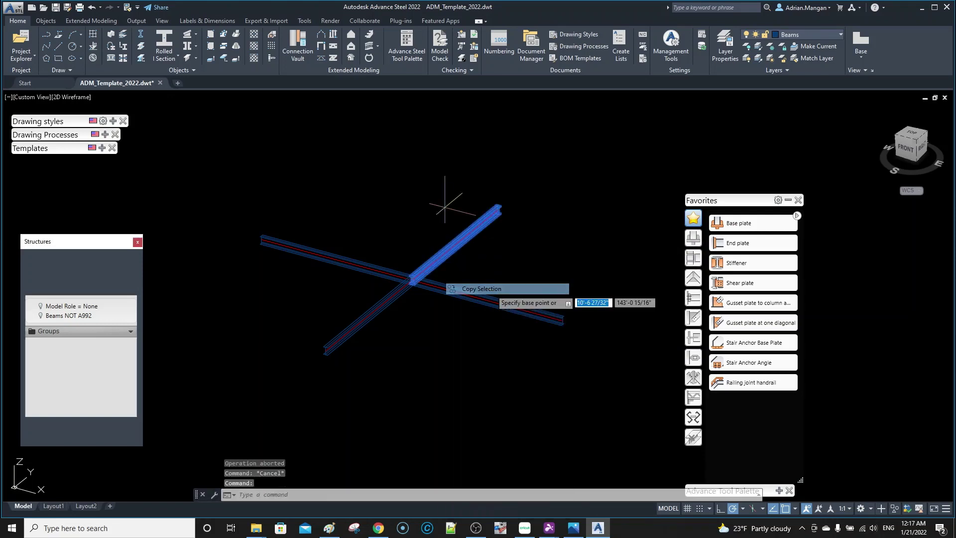
{"action": "left_click", "coordinate": [500, 209]}
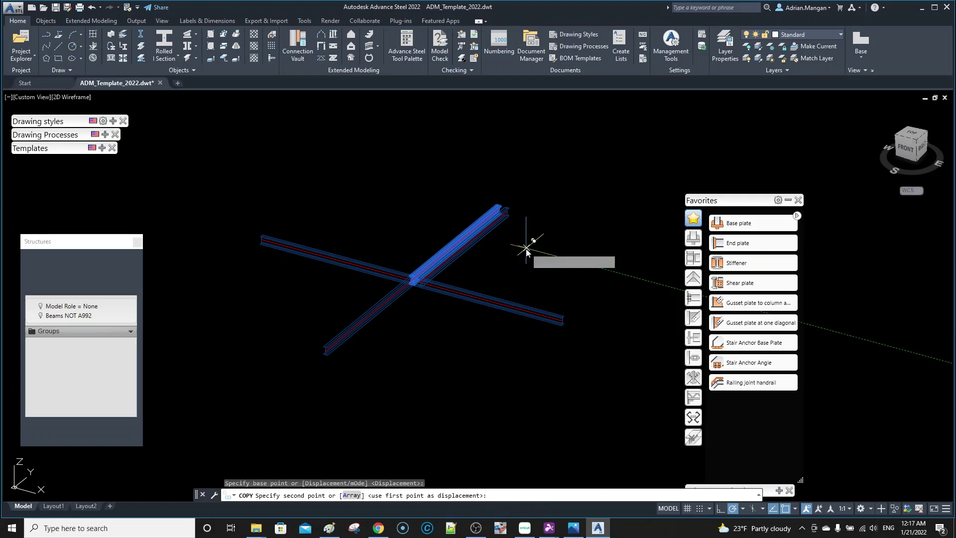
{"action": "type", "text": "5'"}
{"action": "key", "text": "Return"}
{"action": "key", "text": "Escape"}
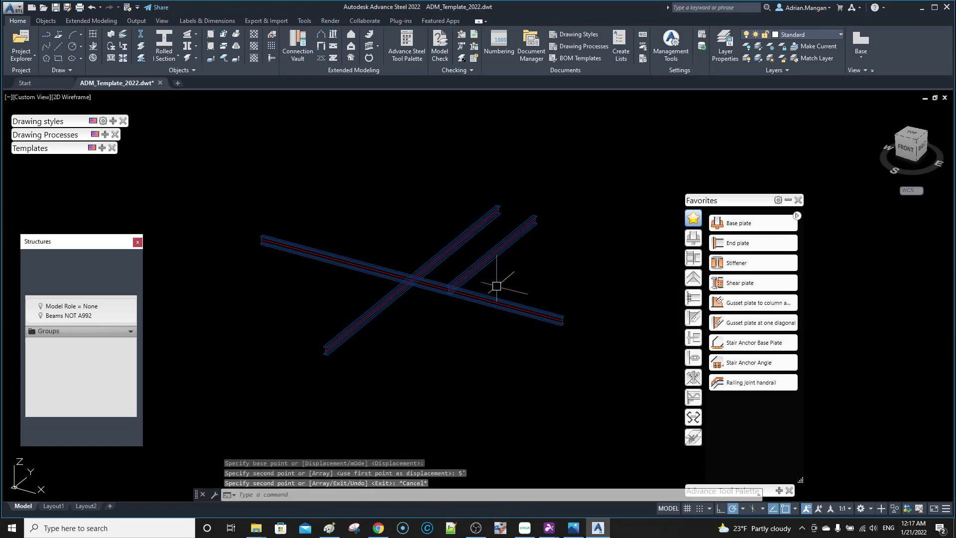
Add Clip angle and Double side clip angle from the Platform beams category to the favorites, and show the Favorites list
{"action": "scroll", "coordinate": [406, 280], "scroll_direction": "up", "scroll_amount": 5}
{"action": "left_click", "coordinate": [742, 240]}
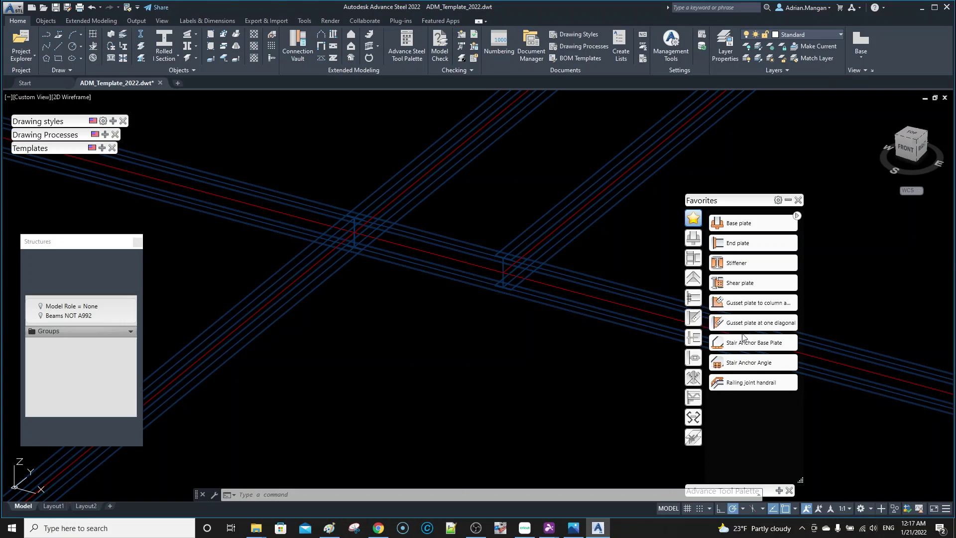
{"action": "left_click", "coordinate": [693, 317]}
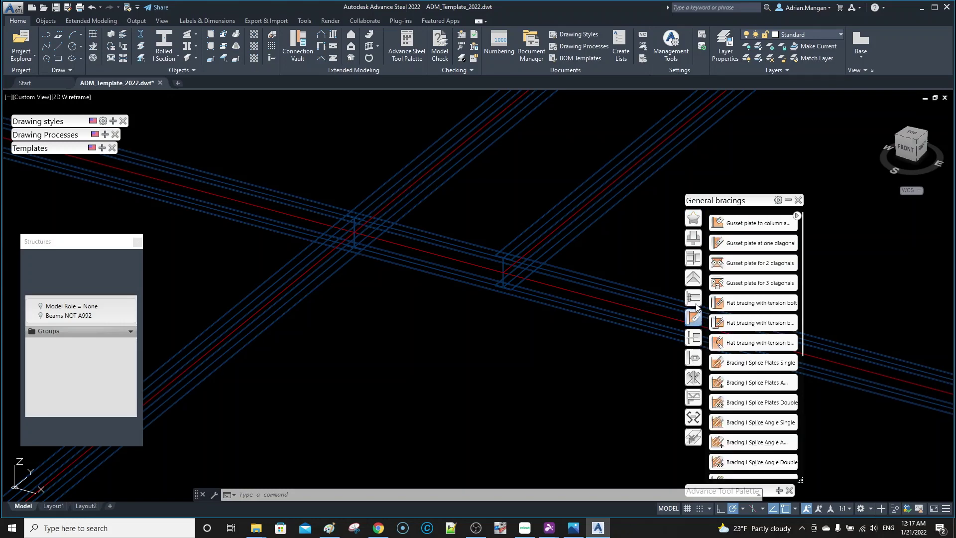
{"action": "left_click", "coordinate": [694, 303]}
{"action": "left_click", "coordinate": [696, 317]}
{"action": "left_click", "coordinate": [696, 283]}
{"action": "left_click", "coordinate": [697, 298]}
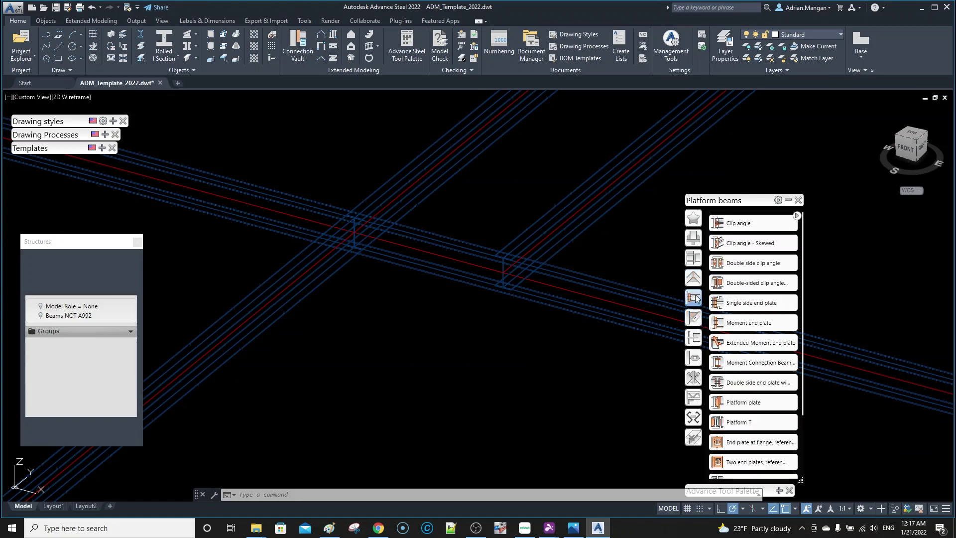
{"action": "left_click", "coordinate": [787, 223]}
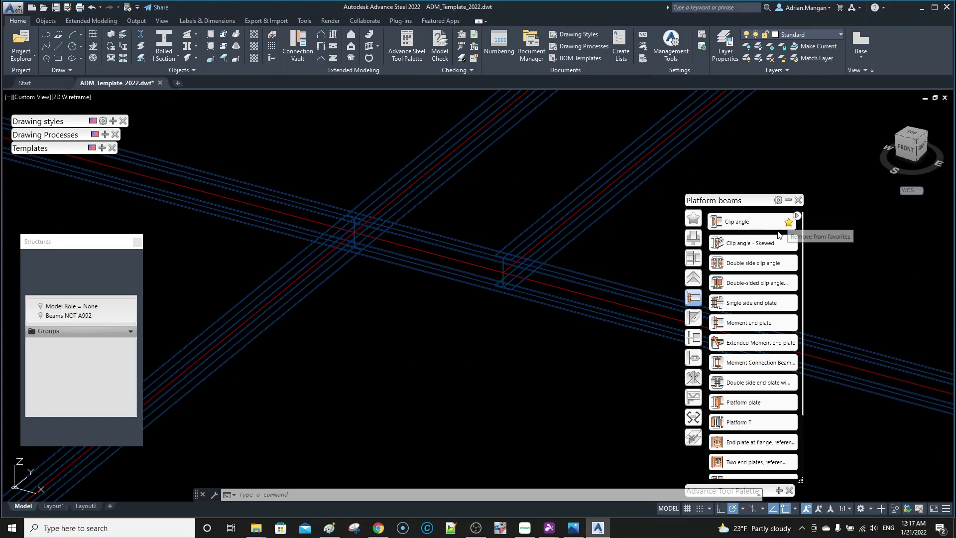
{"action": "left_click", "coordinate": [789, 262]}
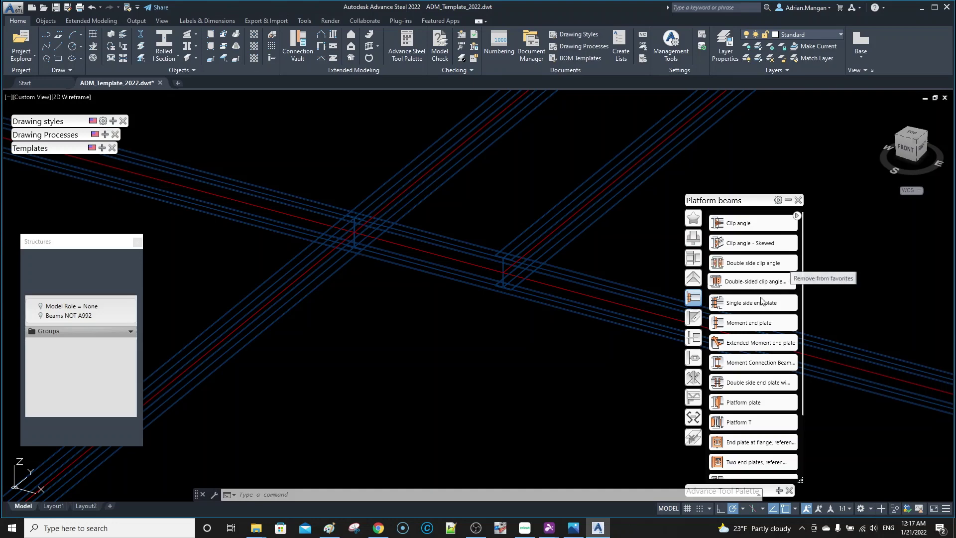
{"action": "scroll", "coordinate": [766, 348], "scroll_direction": "down", "scroll_amount": 3}
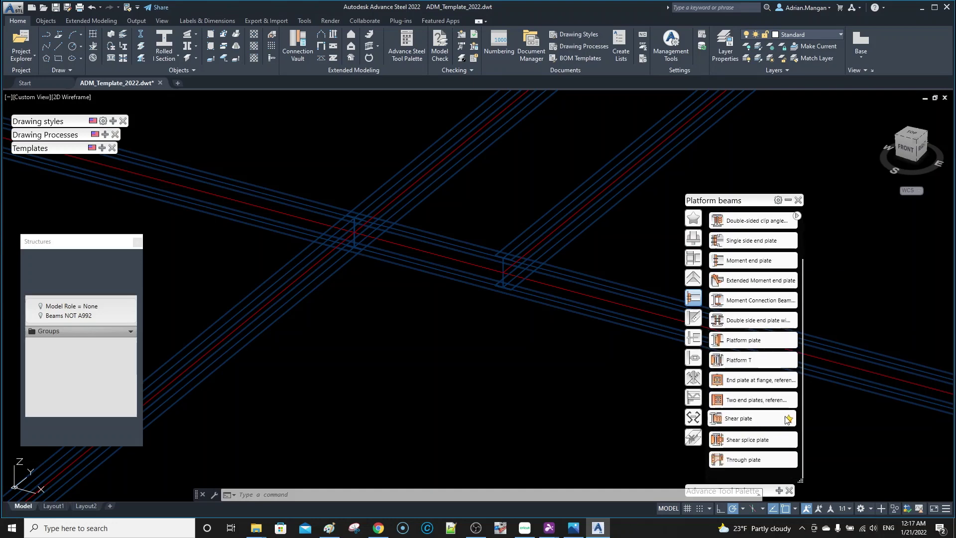
{"action": "middle_click_drag", "start_coordinate": [615, 239], "coordinate": [601, 236]}
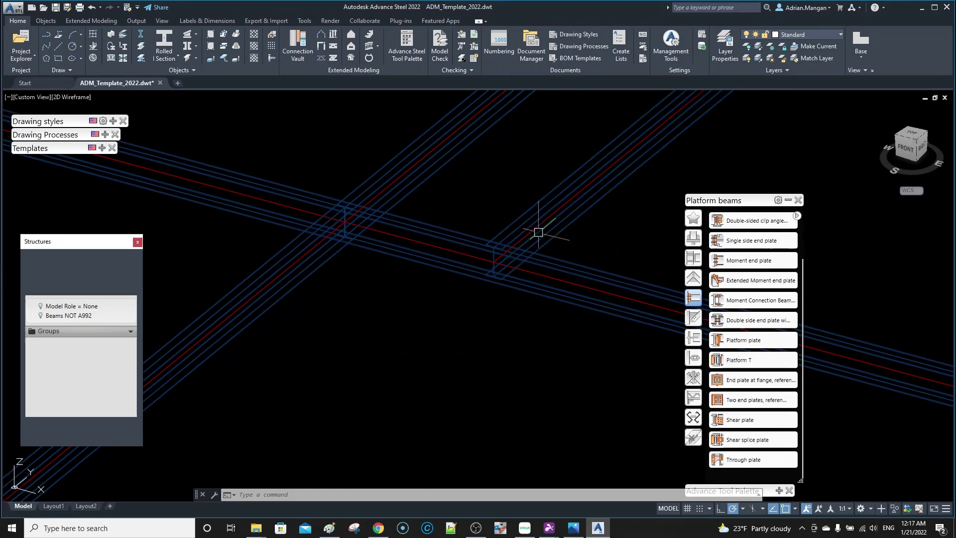
{"action": "left_click", "coordinate": [693, 219]}
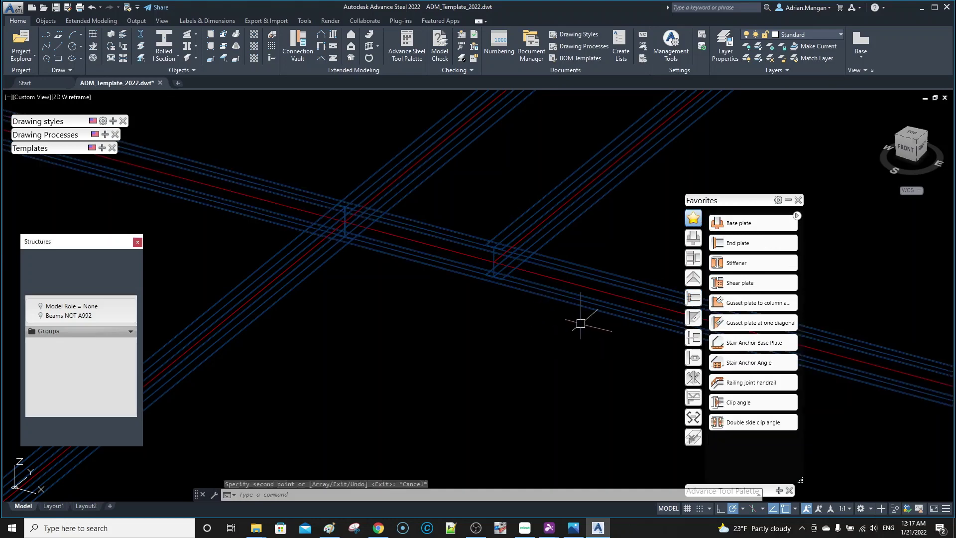
Create a Clip angle connection with the long cross beam as main beam and the copied beam as the attached beam
{"action": "key", "text": "Escape"}
{"action": "key", "text": "Escape"}
{"action": "left_click", "coordinate": [745, 403]}
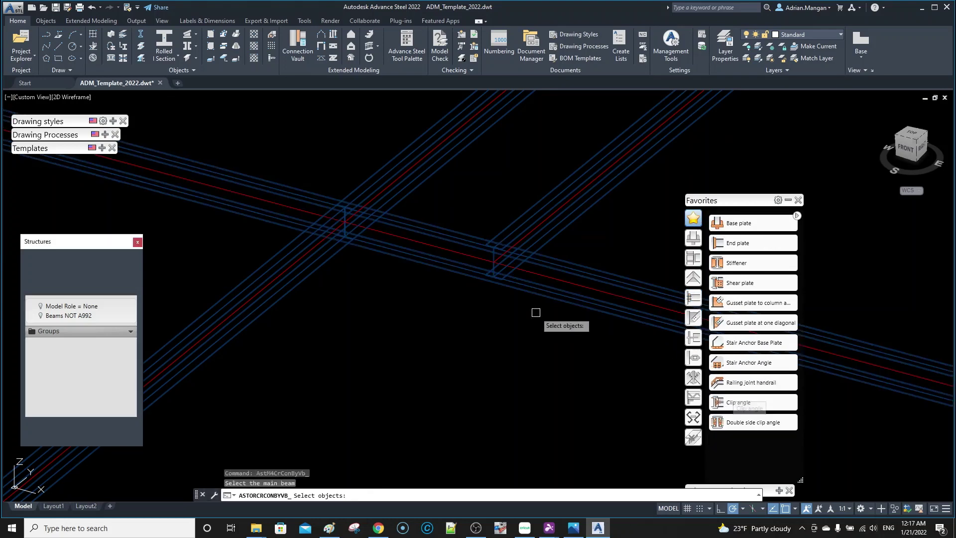
{"action": "left_click", "coordinate": [548, 267]}
{"action": "key", "text": "Return"}
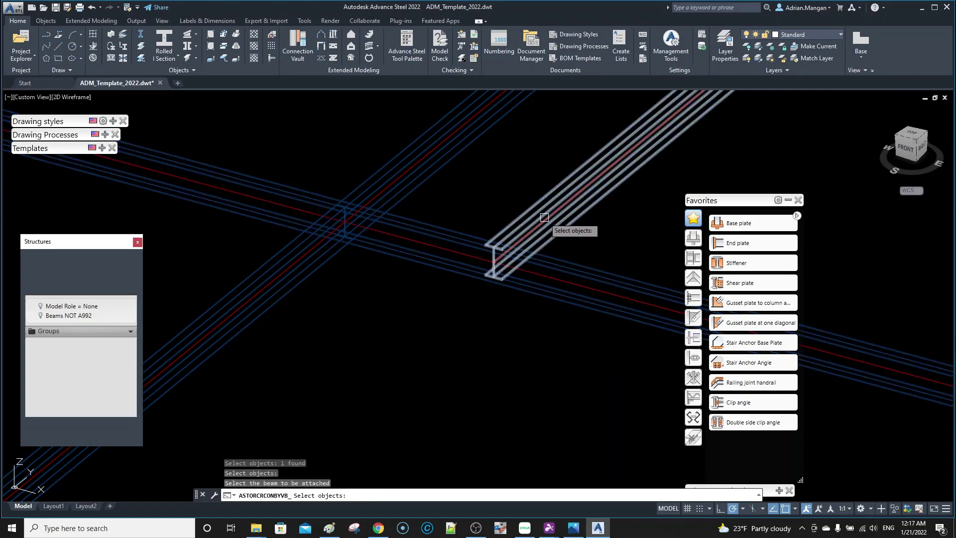
{"action": "left_click", "coordinate": [541, 210]}
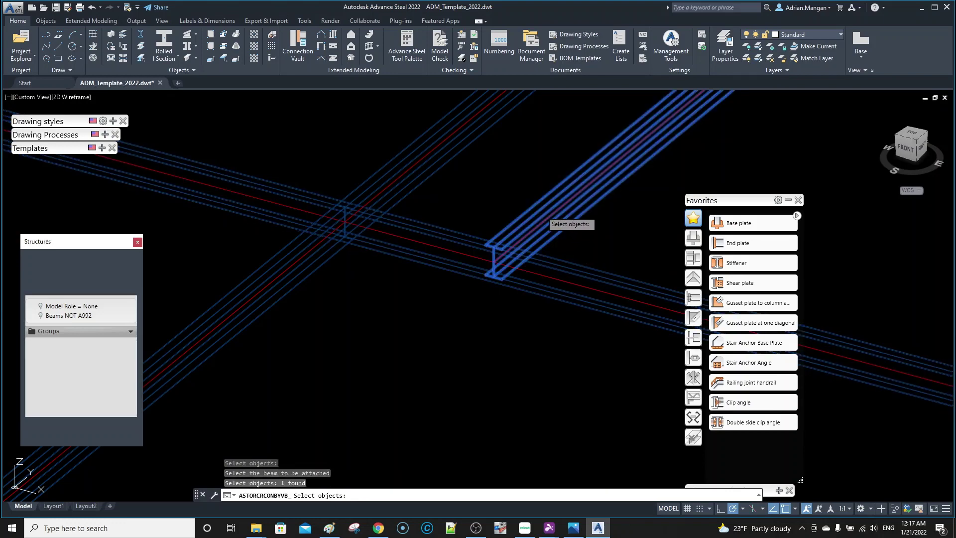
{"action": "key", "text": "Return"}
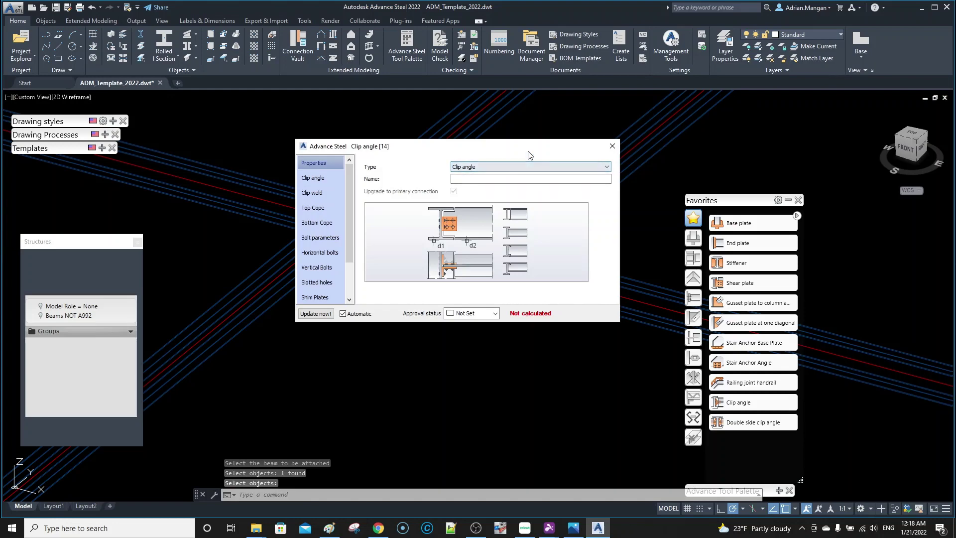
{"action": "left_click_drag", "start_coordinate": [528, 151], "coordinate": [395, 269]}
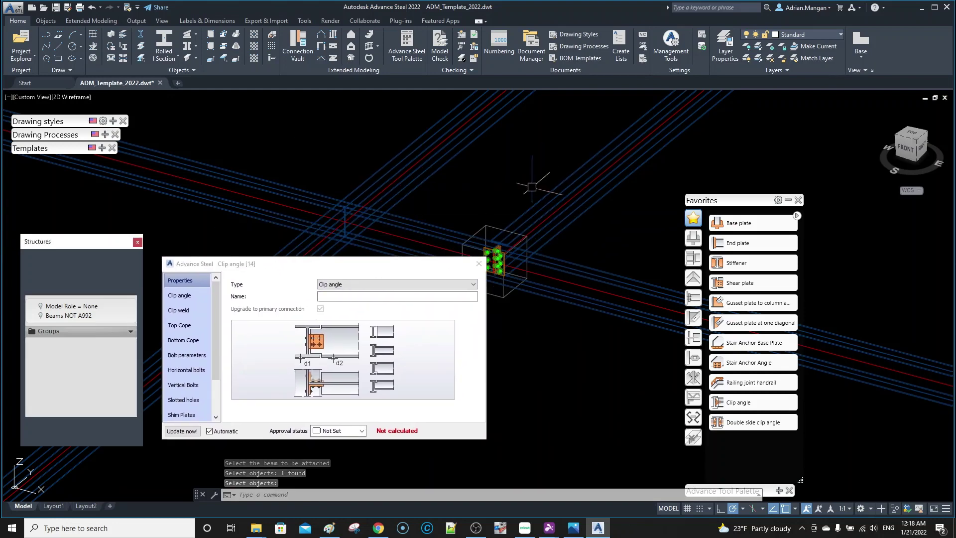
Set the clip angle connection's bolt type to A325TC
{"action": "scroll", "coordinate": [575, 194], "scroll_direction": "up", "scroll_amount": 5}
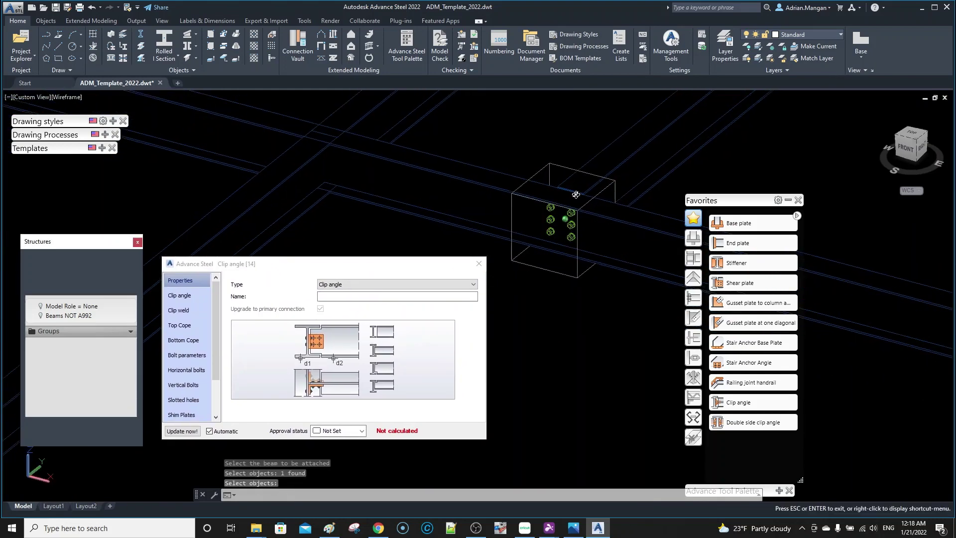
{"action": "mouse_move", "coordinate": [575, 195]}
{"action": "middle_mouse_down", "text": "shift"}
{"action": "mouse_move", "coordinate": [578, 215]}
{"action": "mouse_move", "coordinate": [572, 204]}
{"action": "middle_mouse_up", "text": "shift"}
{"action": "scroll", "coordinate": [572, 204], "scroll_direction": "up", "scroll_amount": 3}
{"action": "scroll", "coordinate": [572, 204], "scroll_direction": "down", "scroll_amount": 2}
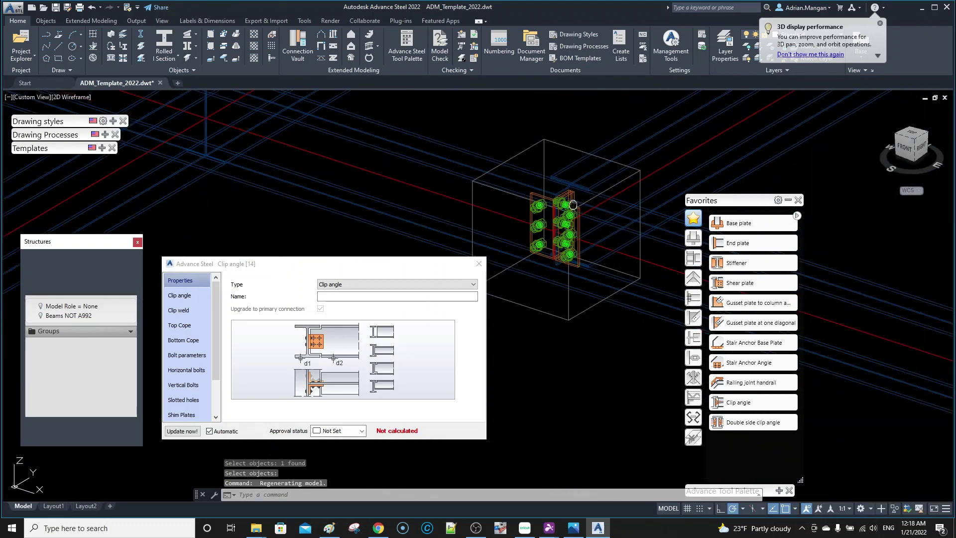
{"action": "scroll", "coordinate": [572, 205], "scroll_direction": "up", "scroll_amount": 4}
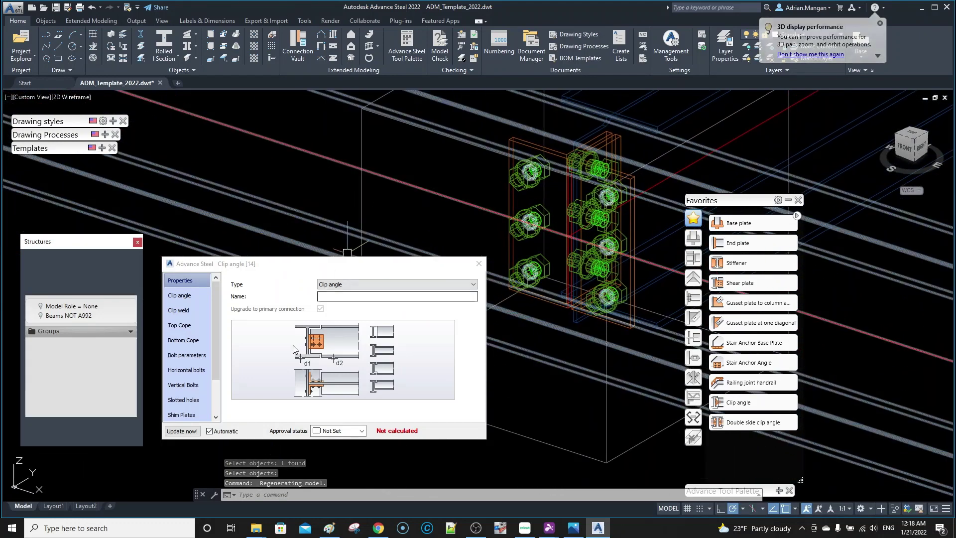
{"action": "left_click", "coordinate": [186, 354]}
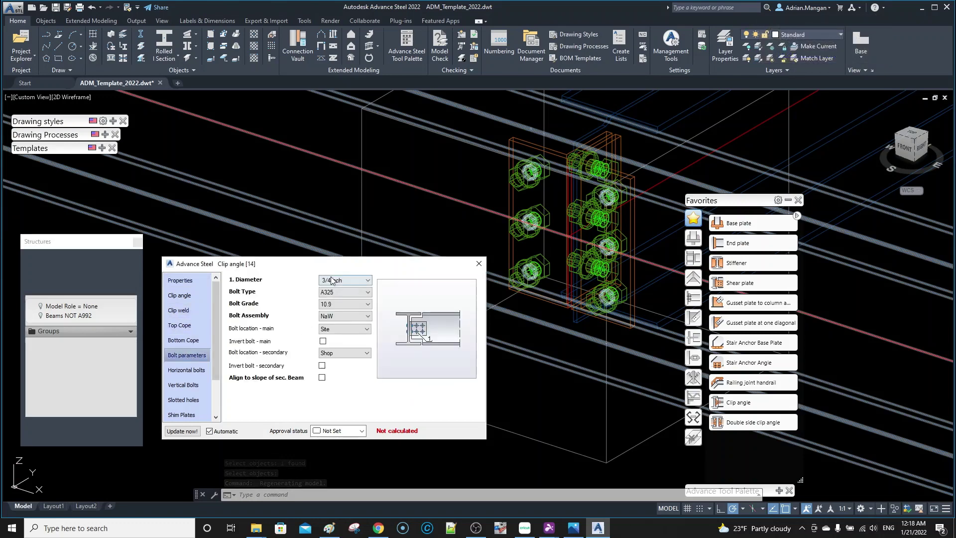
{"action": "left_click", "coordinate": [346, 293]}
{"action": "left_click", "coordinate": [350, 328]}
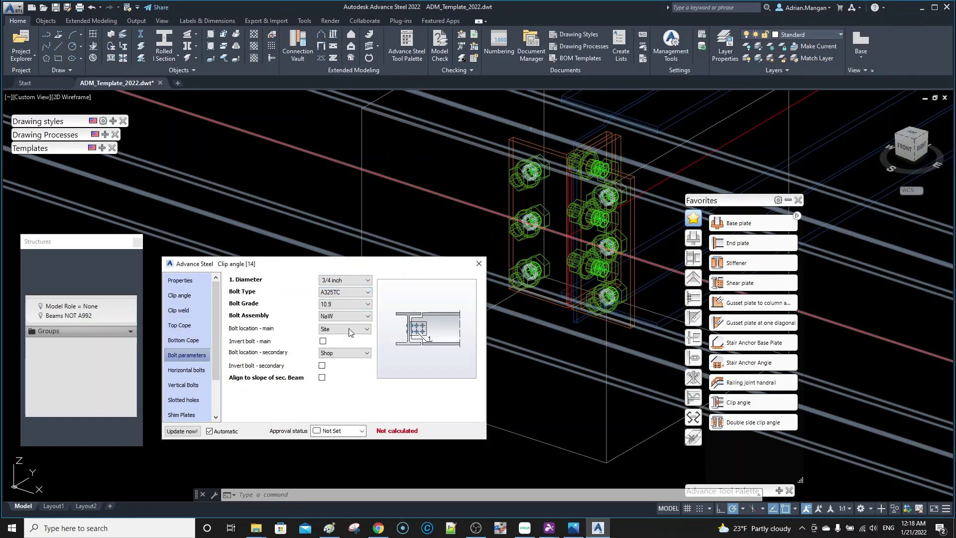
Configure the clip angle's vertical bolts with 2 lines in Group 1, a 4" set out distance, and 3" start and end distances
{"action": "left_click", "coordinate": [192, 386]}
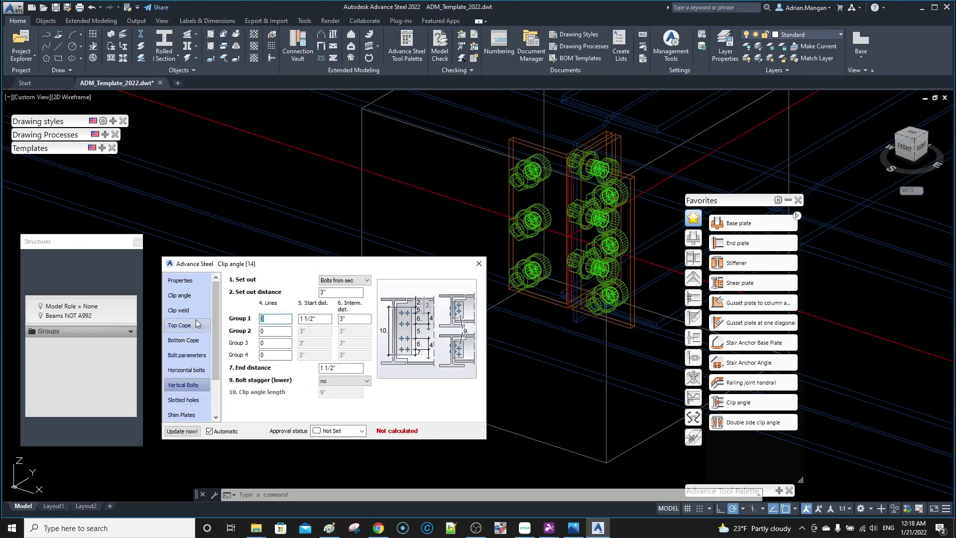
{"action": "type", "text": "2"}
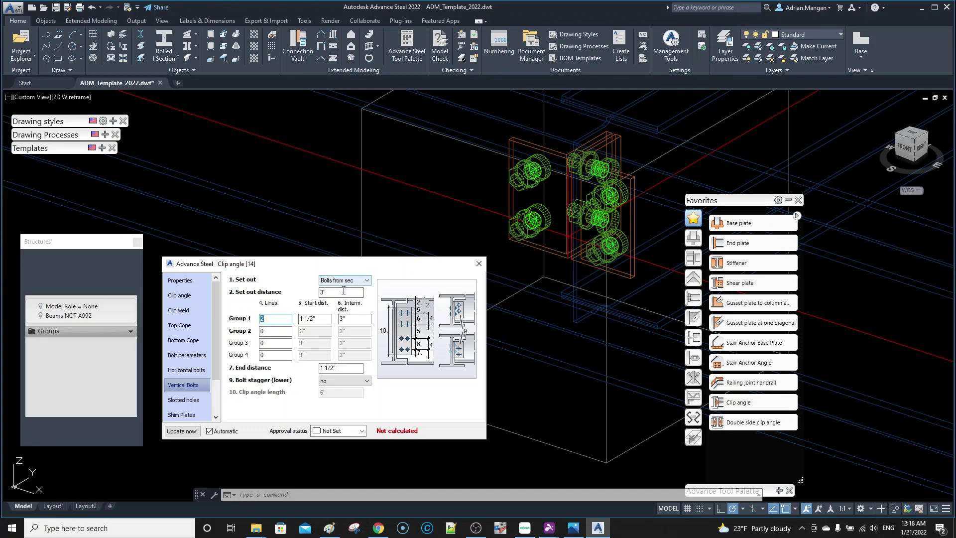
{"action": "type", "text": "4"}
{"action": "key", "text": "Return"}
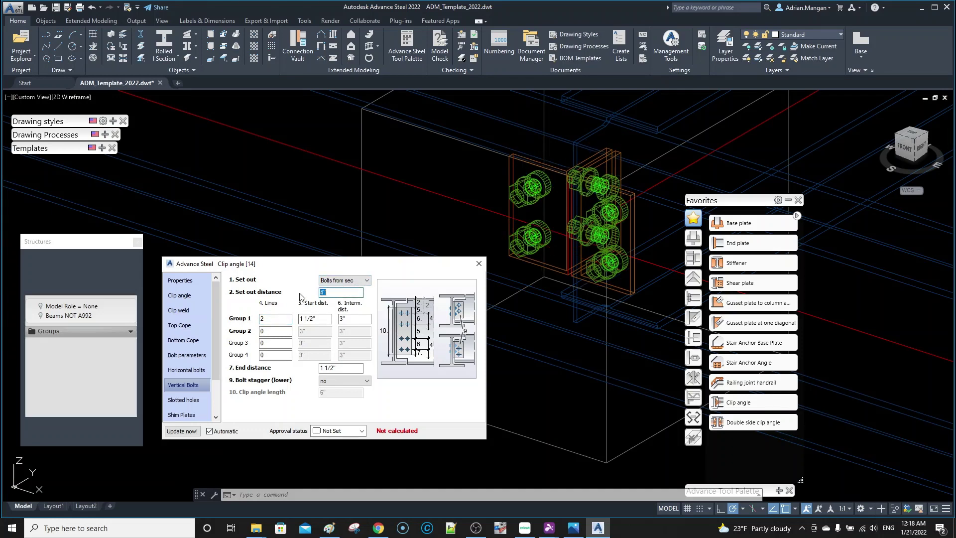
{"action": "double_click", "coordinate": [310, 319]}
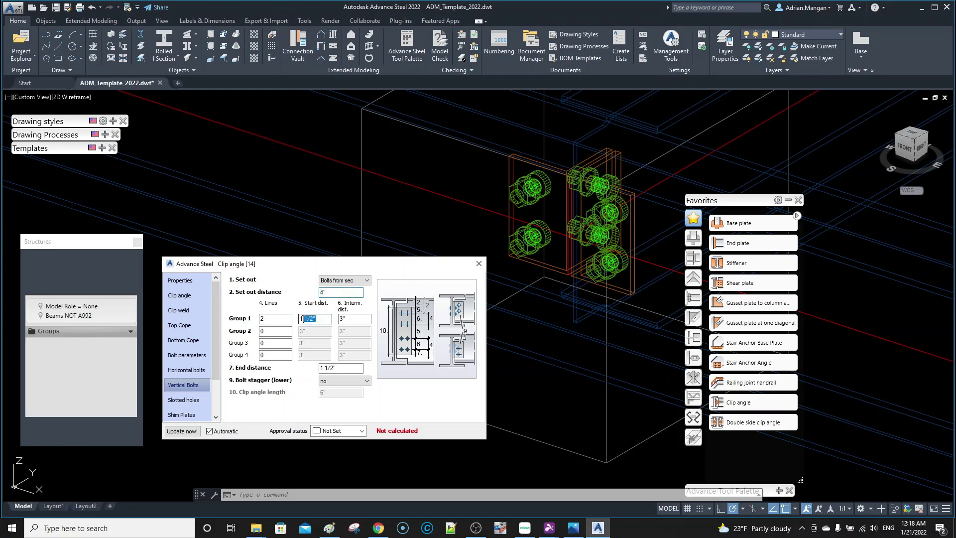
{"action": "type", "text": "3"}
{"action": "left_click", "coordinate": [349, 365]}
{"action": "left_click", "coordinate": [364, 319]}
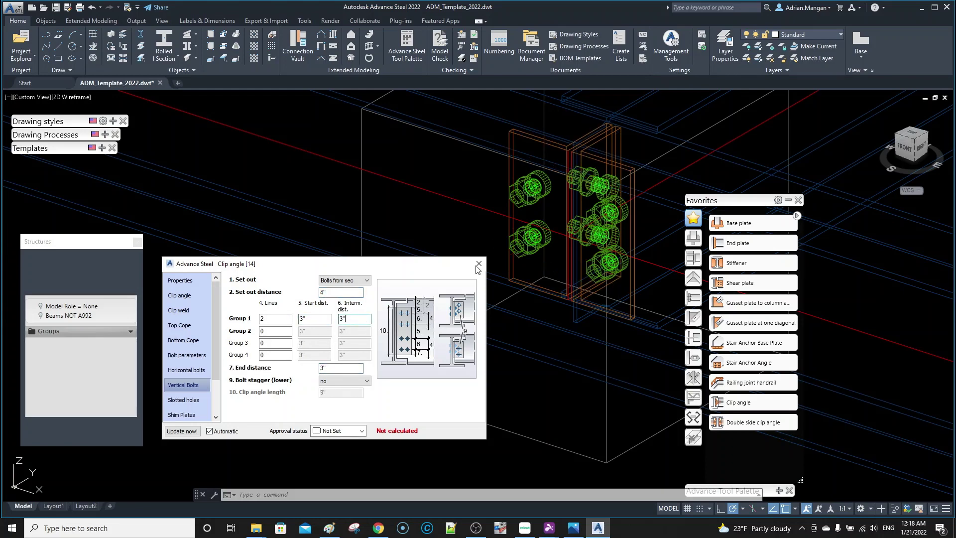
Show the clip angle's horizontal bolt settings, close its properties and delete the connection
{"action": "middle_click_drag", "start_coordinate": [443, 247], "coordinate": [518, 211], "text": "shift"}
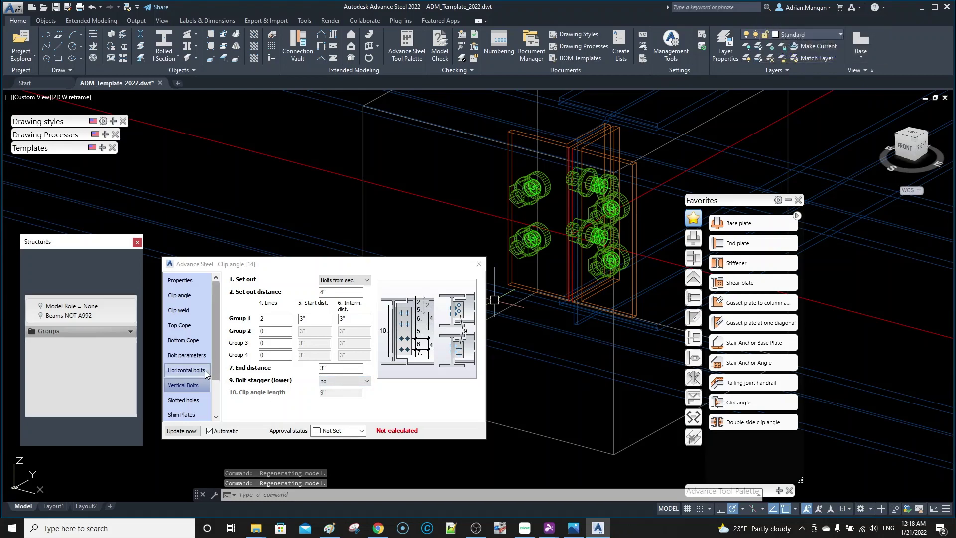
{"action": "left_click", "coordinate": [205, 369]}
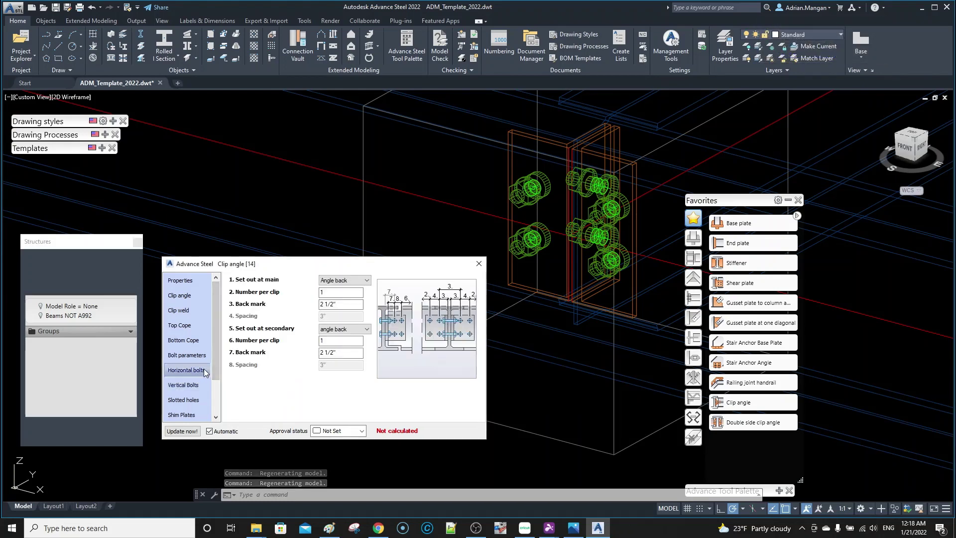
{"action": "left_click", "coordinate": [483, 268]}
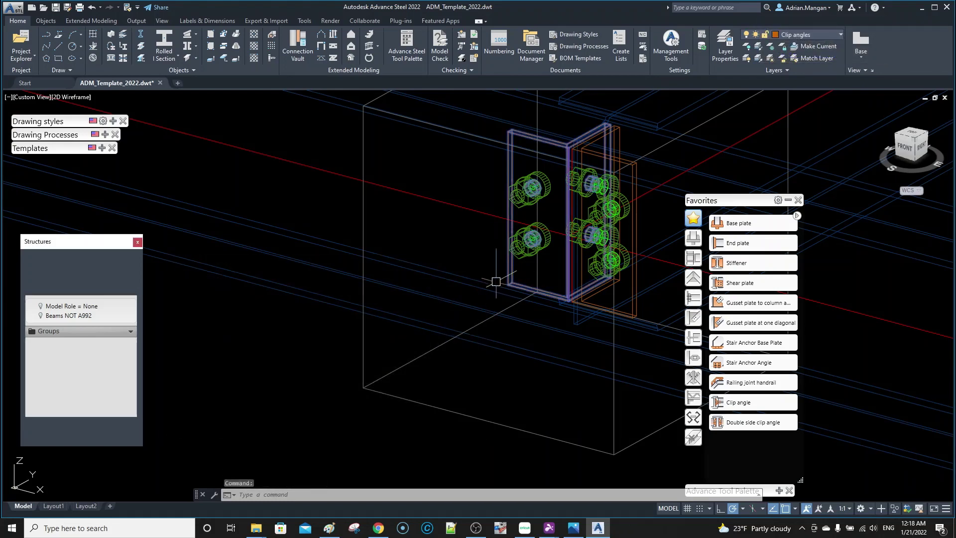
{"action": "left_click", "coordinate": [496, 281]}
{"action": "key", "text": "Delete"}
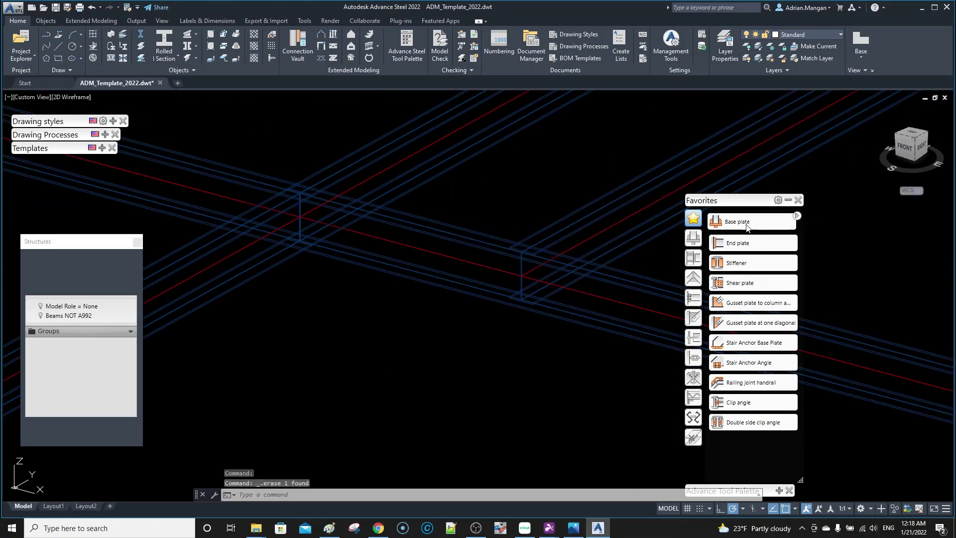
Create a Double side clip angle connection joining the two opposing beams to the long cross beam as main beam
{"action": "left_click", "coordinate": [740, 423]}
{"action": "left_click", "coordinate": [375, 270]}
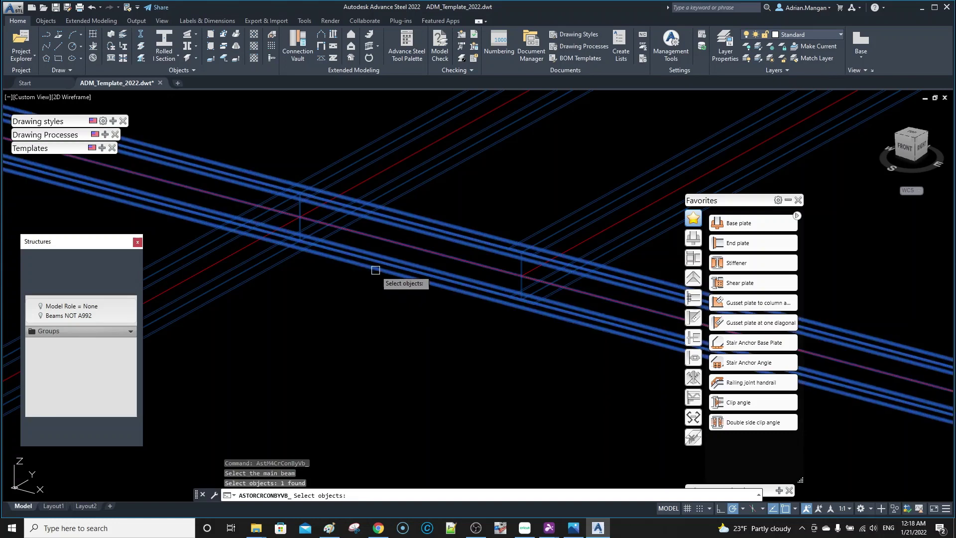
{"action": "key", "text": "Return"}
{"action": "left_click", "coordinate": [271, 266]}
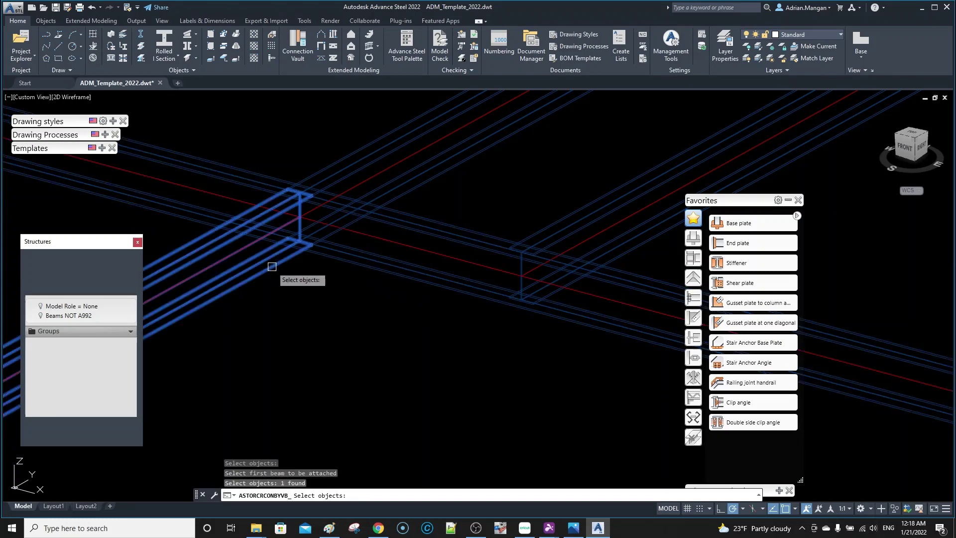
{"action": "key", "text": "Return"}
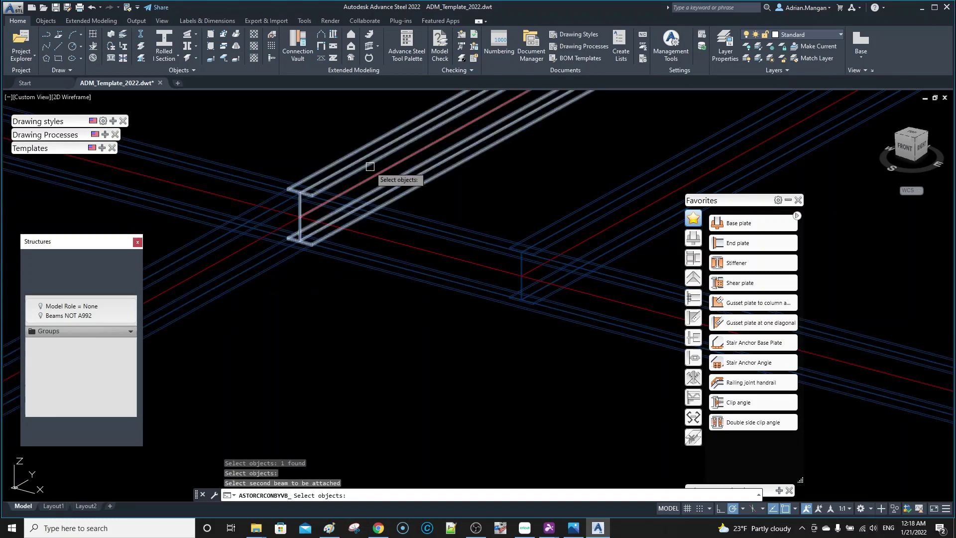
{"action": "left_click", "coordinate": [370, 166]}
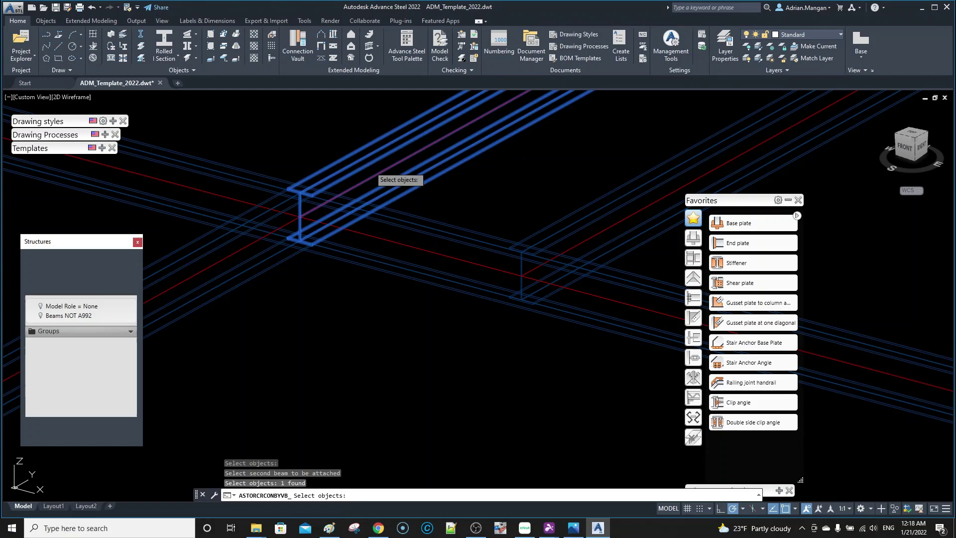
{"action": "key", "text": "Return"}
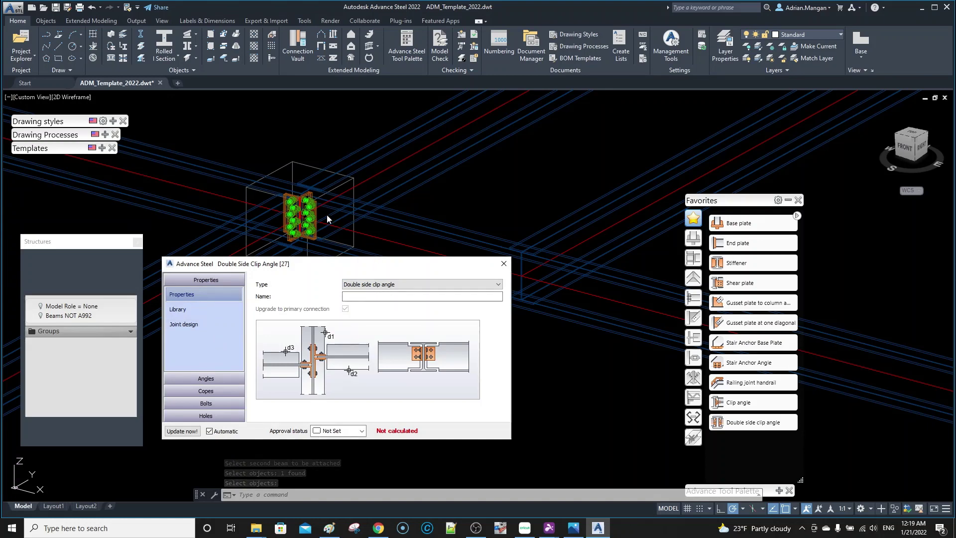
Close the double side clip angle's properties, keeping the connection at the beam crossing
{"action": "scroll", "coordinate": [335, 206], "scroll_direction": "down", "scroll_amount": 2}
{"action": "middle_click_drag", "start_coordinate": [335, 207], "coordinate": [480, 203]}
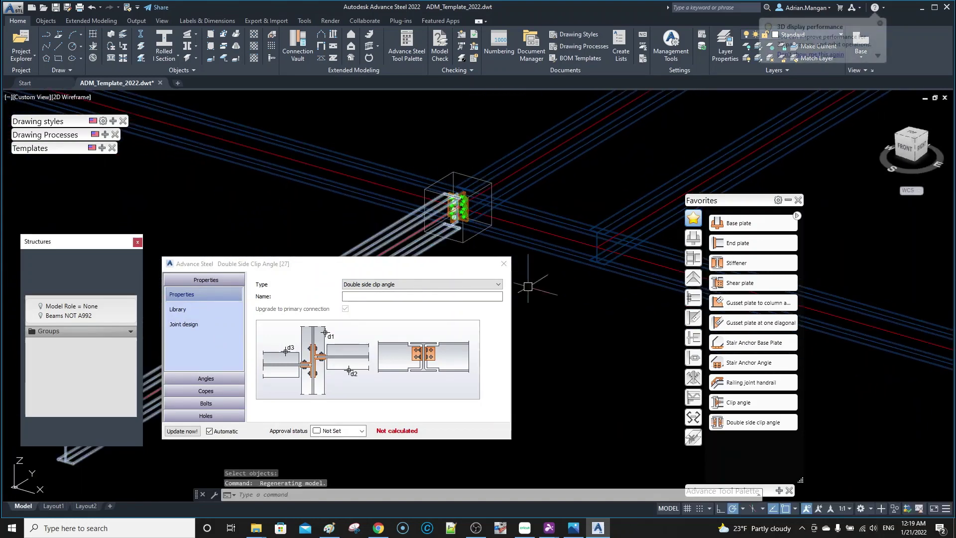
{"action": "left_click", "coordinate": [503, 263]}
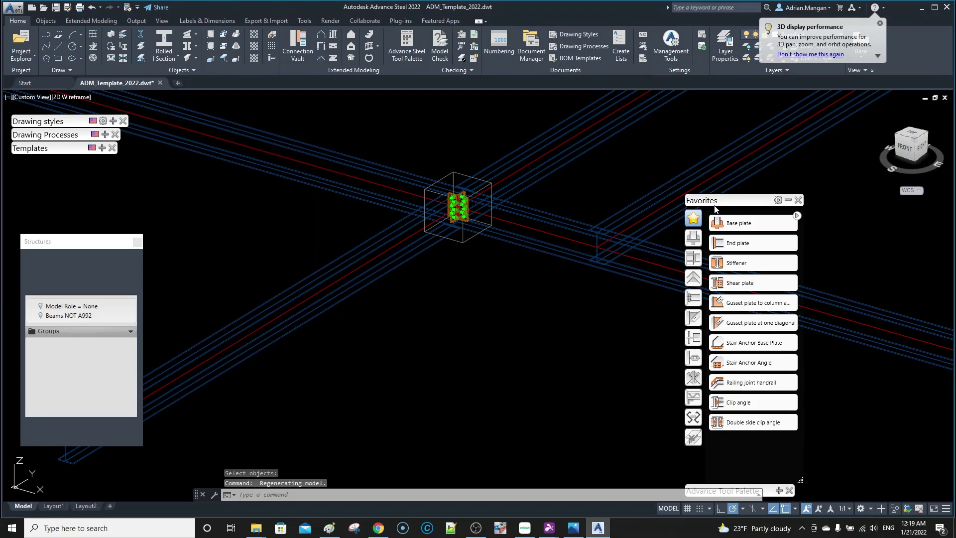
Examine the Tube connections category with the vault's preview and description pane expanded, and return to Favorites
{"action": "left_click", "coordinate": [790, 201]}
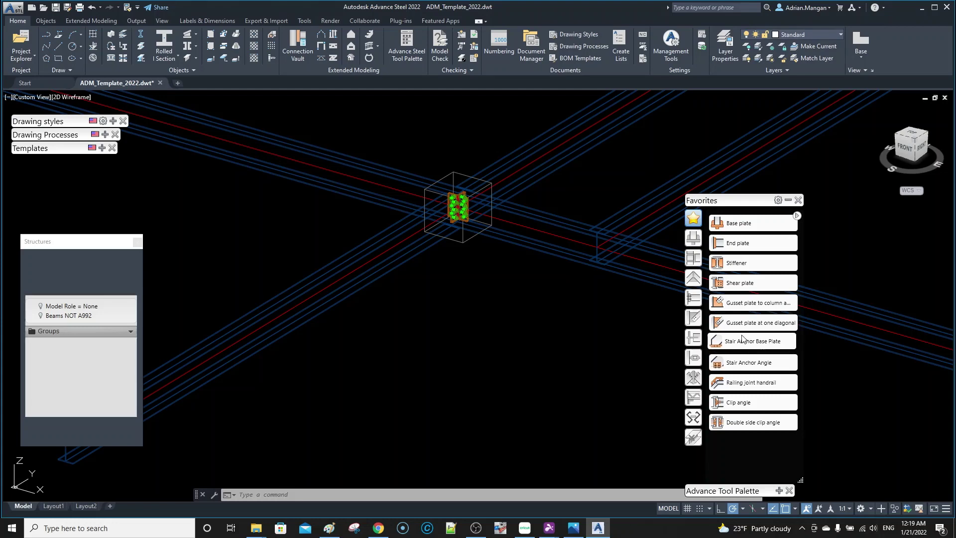
{"action": "left_click", "coordinate": [692, 358]}
{"action": "left_click", "coordinate": [693, 337]}
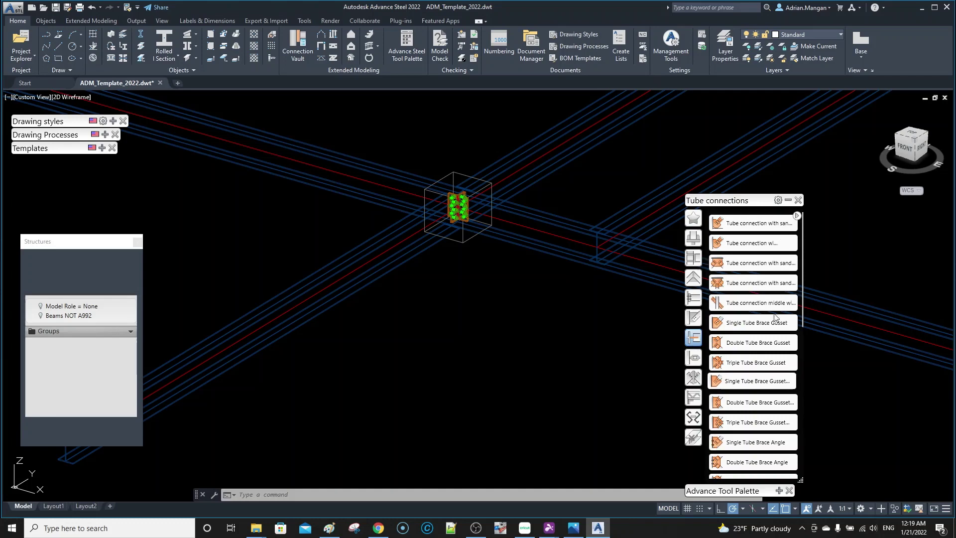
{"action": "left_click", "coordinate": [796, 216]}
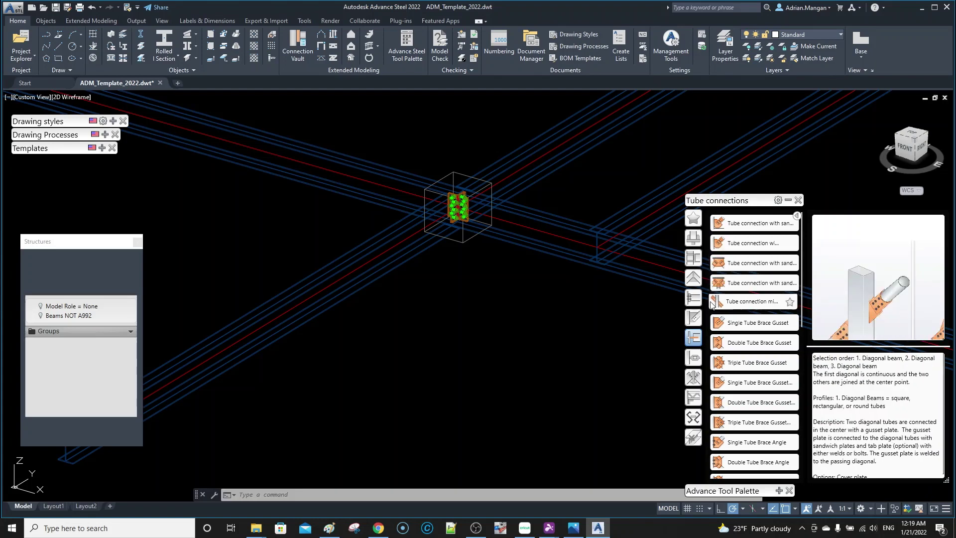
{"action": "left_click", "coordinate": [693, 217]}
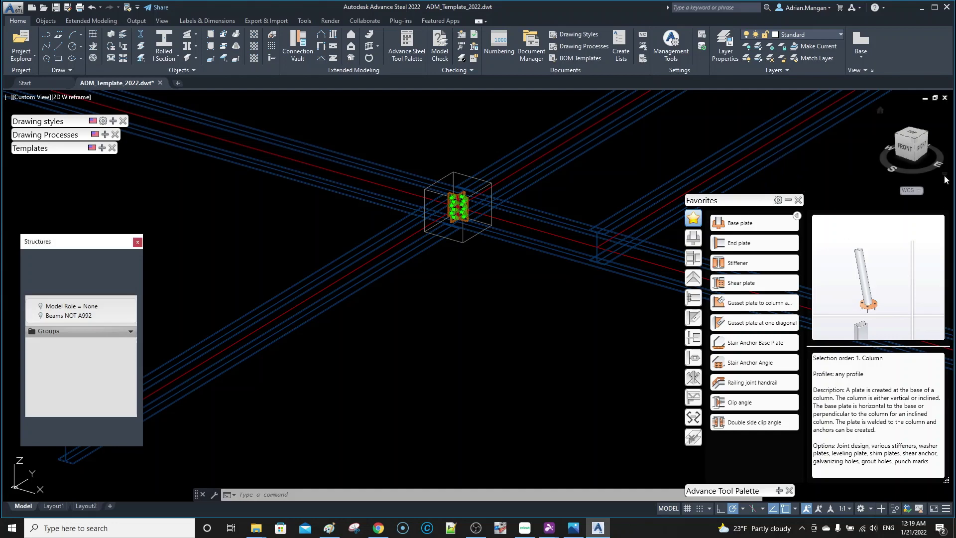
Collapse the Connection vault and move it with the attached Advance Tool Palette to just below the view cube
{"action": "left_click", "coordinate": [787, 201]}
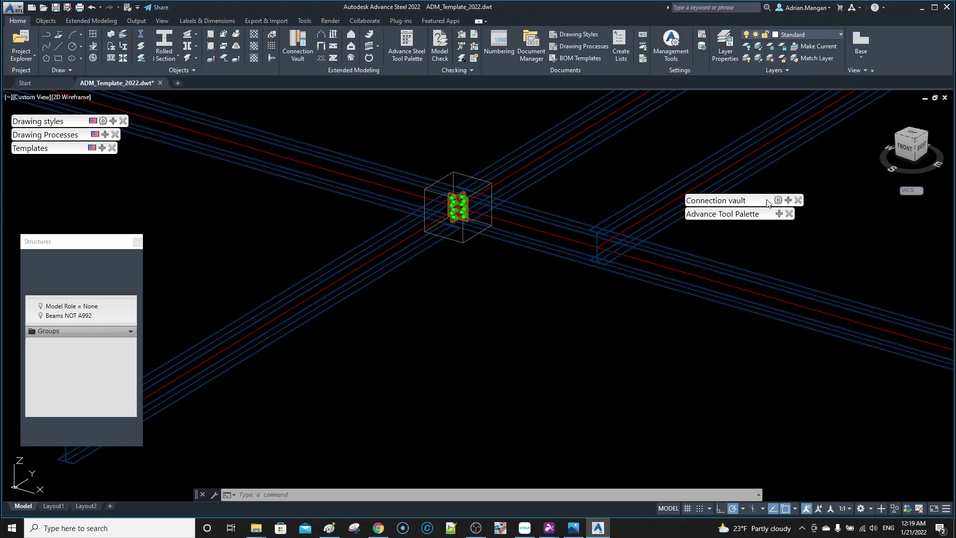
{"action": "left_click_drag", "start_coordinate": [764, 206], "coordinate": [908, 217]}
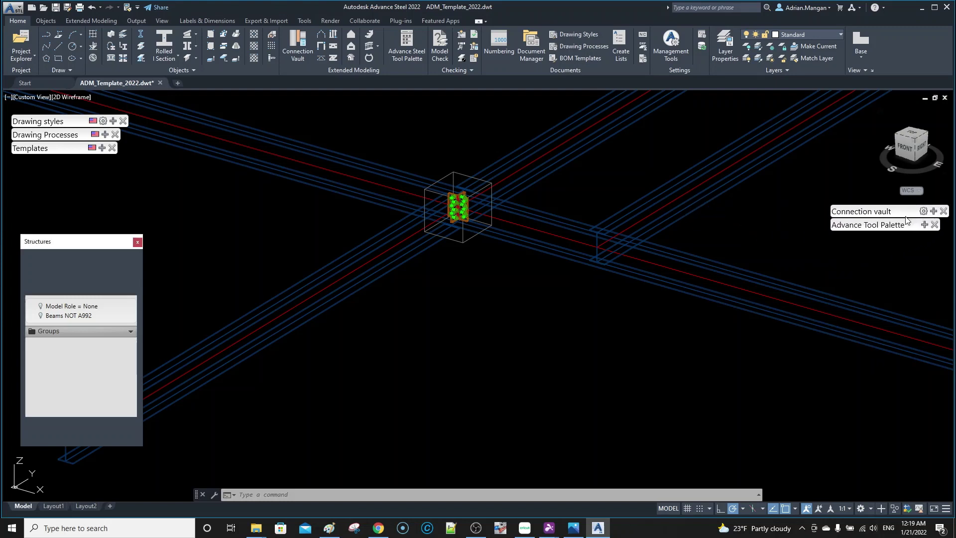